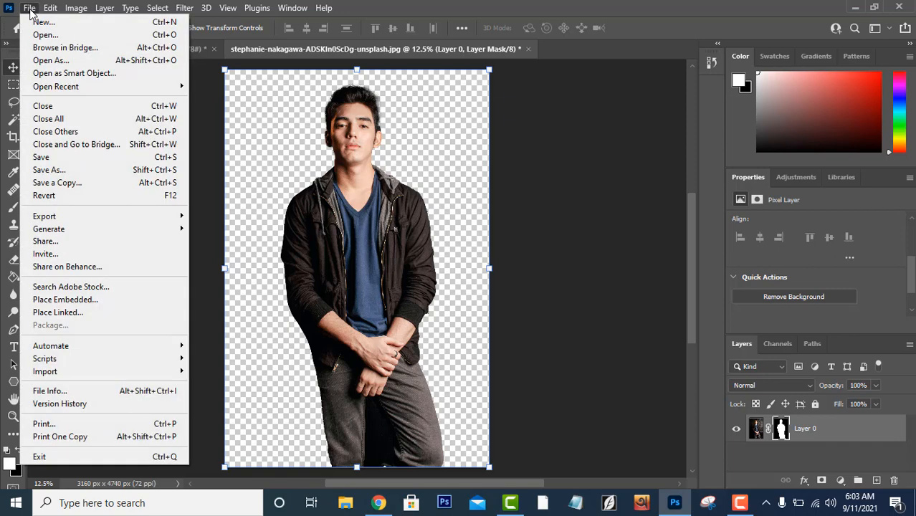
Step: Create a 1280 × 720 px, 300 ppi document with a white ffffff background and unlock its background layer
left_click(35, 21)
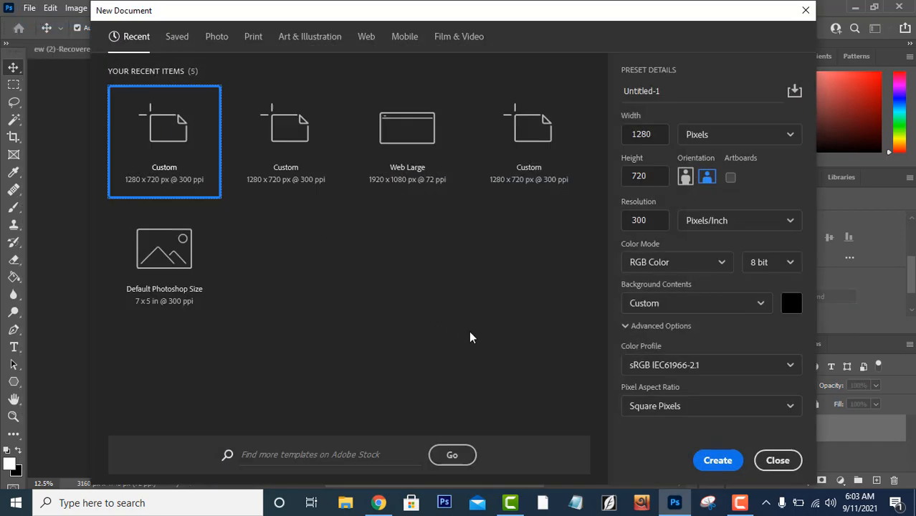
left_click(785, 308)
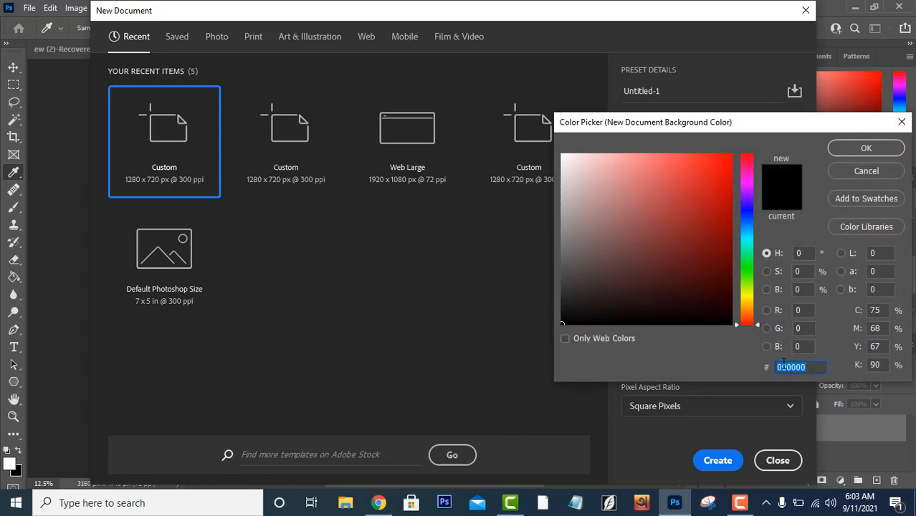
type("ffffff")
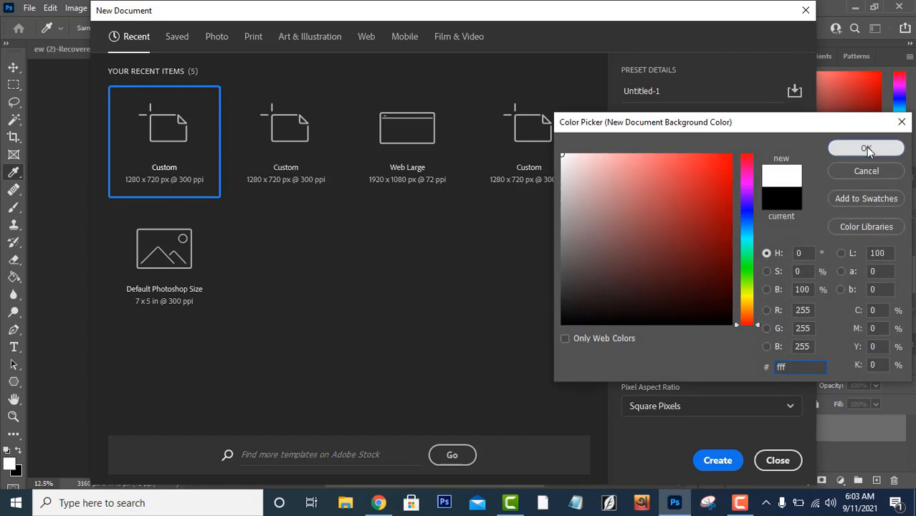
left_click(866, 148)
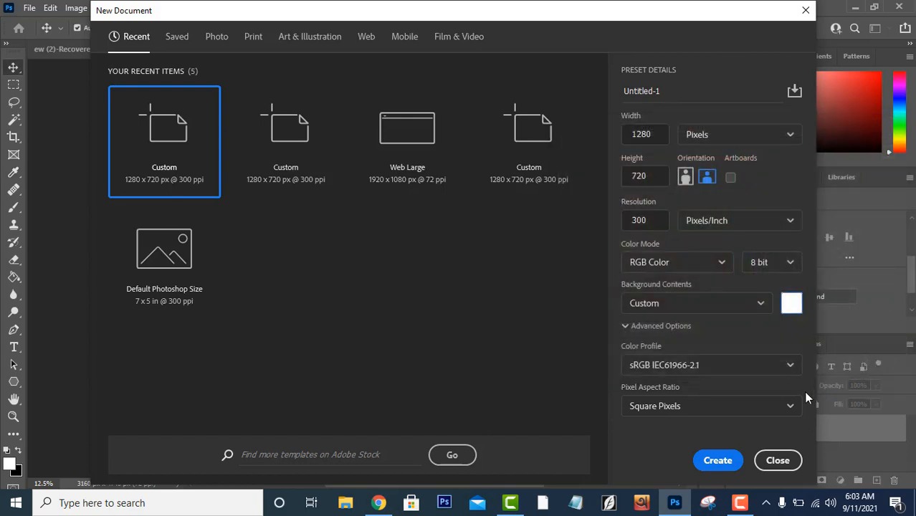
left_click(718, 462)
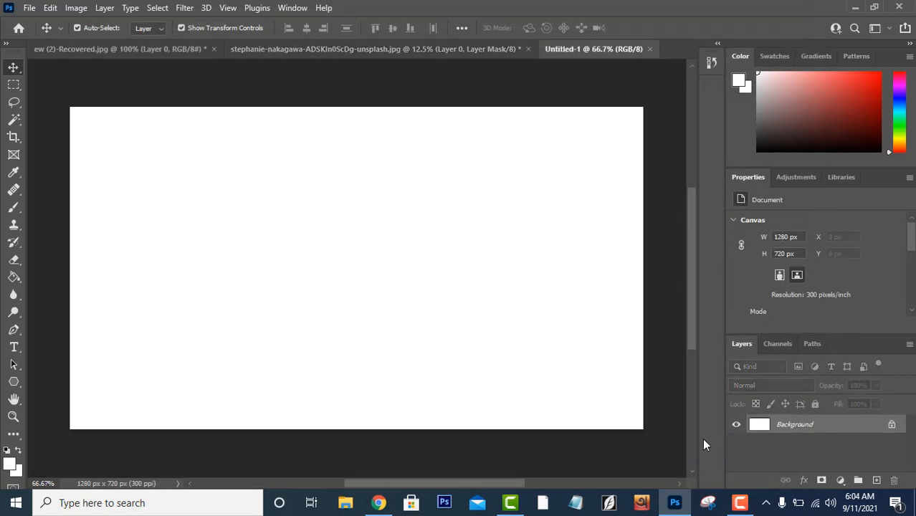
left_click(892, 424)
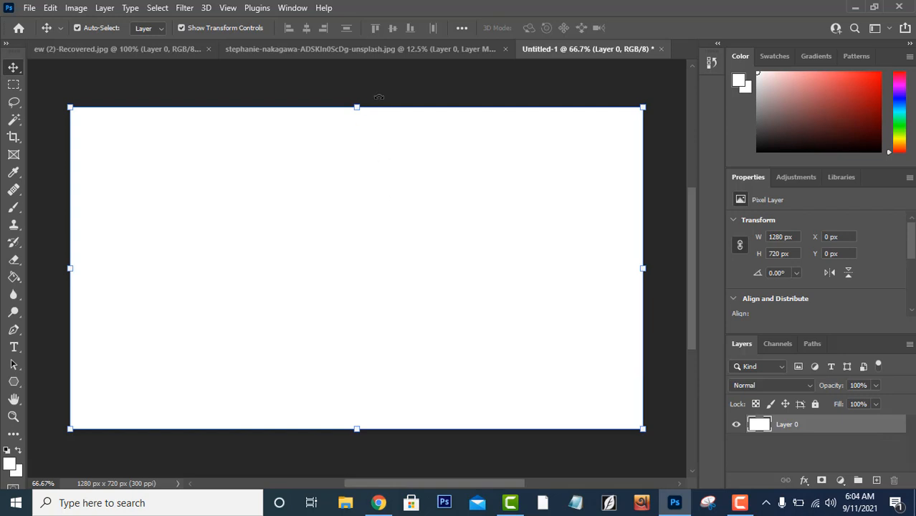
Step: Copy the cut-out man from the photo document into the white document and scale him to about 20.65% on the canvas
left_click(384, 50)
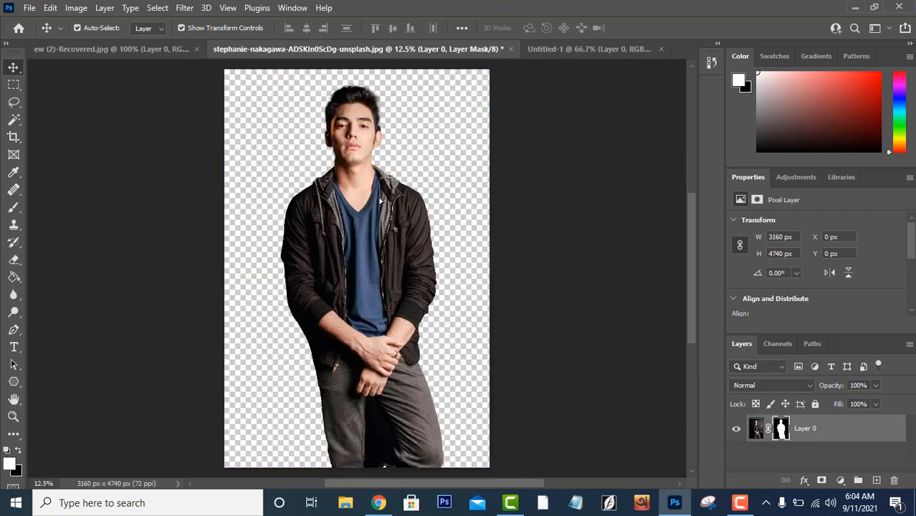
left_click_drag(380, 200, 413, 293)
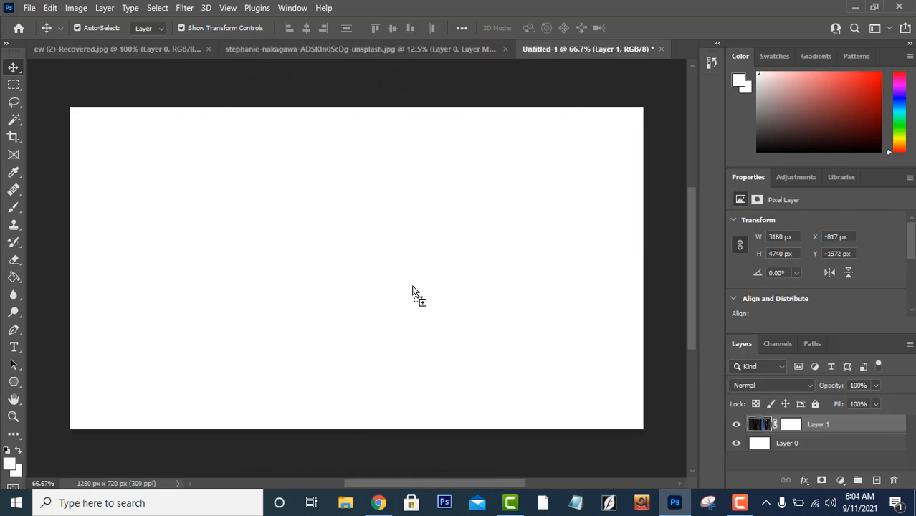
key("ctrl+minus")
key("ctrl+minus")
key("ctrl+minus")
key("ctrl+minus")
key("ctrl+minus")
key("ctrl+minus")
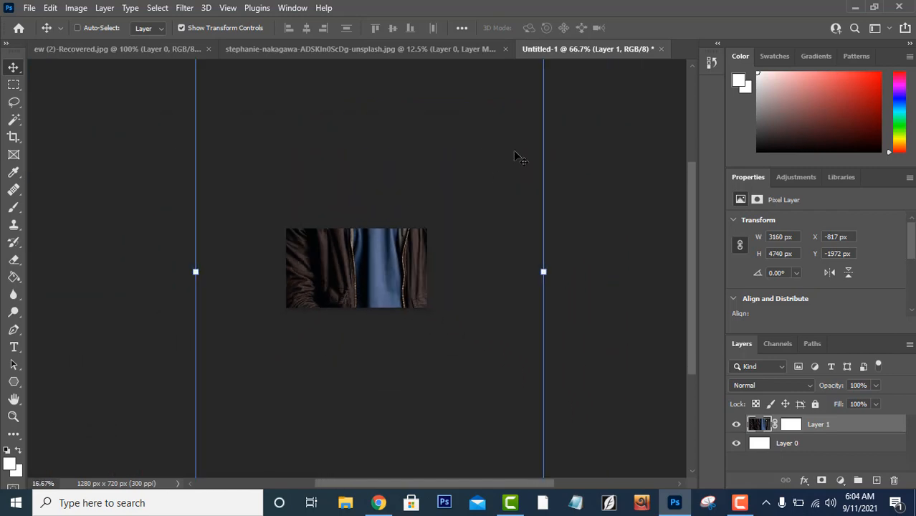
left_click_drag(459, 130, 382, 254)
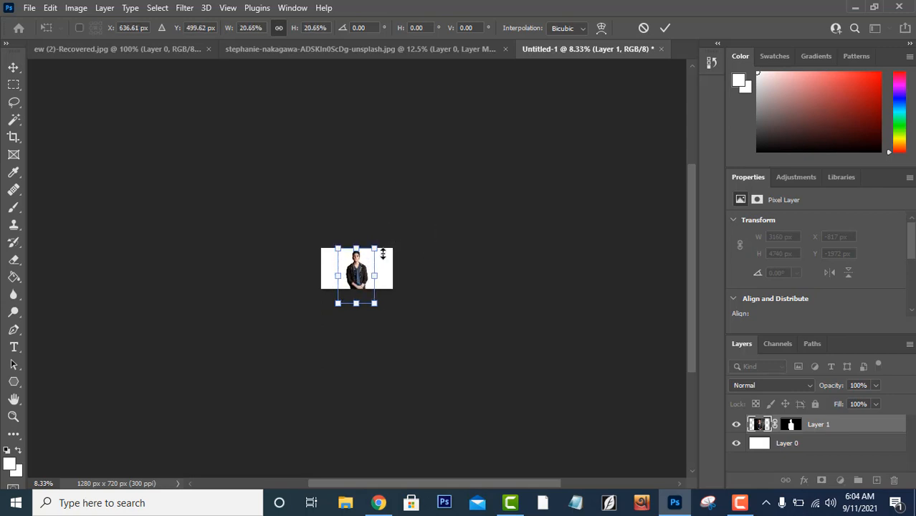
key("Return")
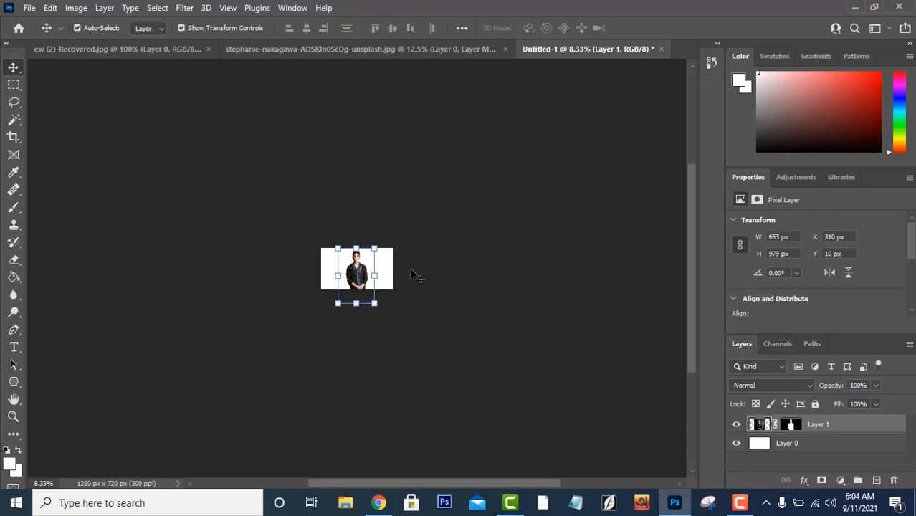
Step: Widen the man's layer to about 105.97% and centre it horizontally on the canvas, at about X 294 px, Y -18 px
key("ctrl+plus")
key("ctrl+plus")
key("ctrl+plus")
key("ctrl+plus")
key("ctrl+plus")
key("ctrl+plus")
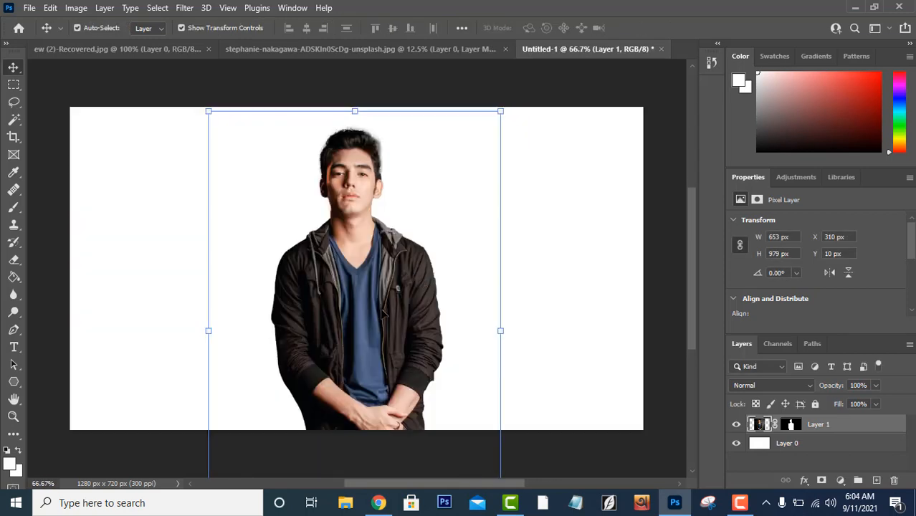
left_click_drag(382, 313, 402, 320)
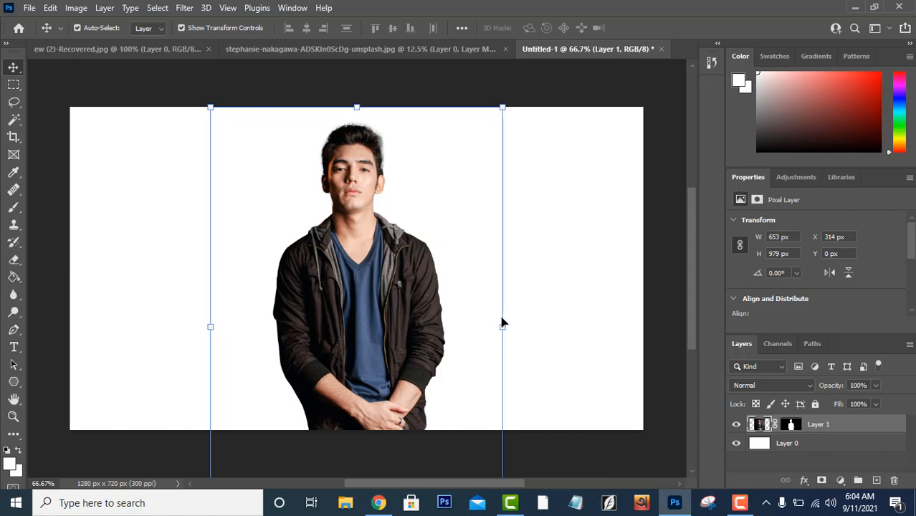
left_click_drag(501, 327, 521, 326)
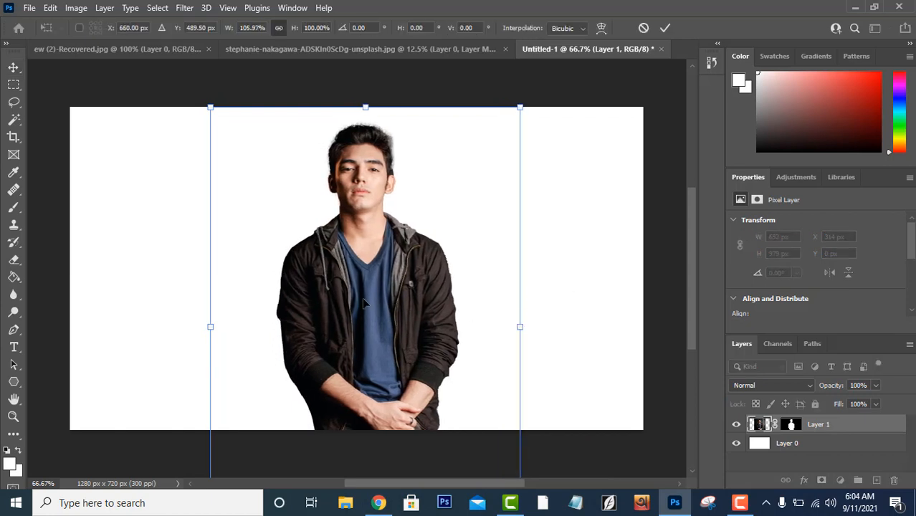
mouse_move(366, 296)
left_mouse_down()
mouse_move(370, 290)
mouse_move(356, 286)
left_mouse_up()
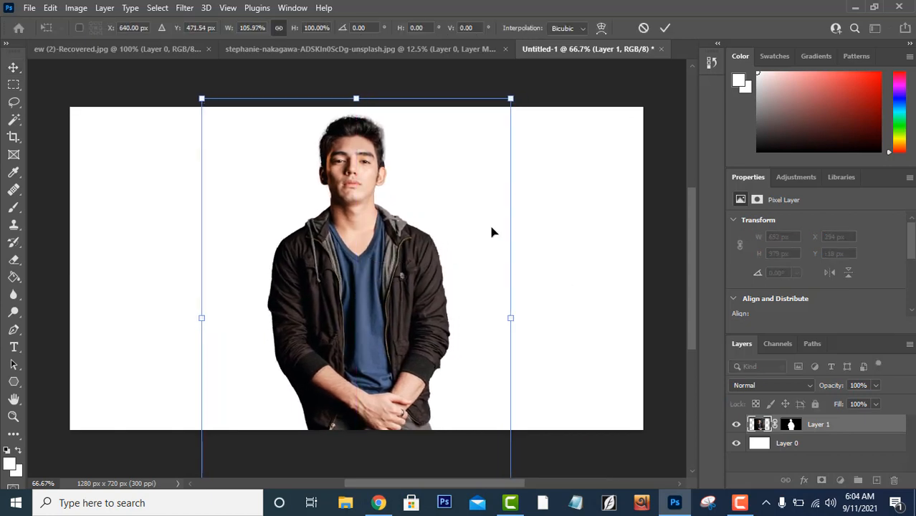
left_click(665, 28)
left_click(645, 100)
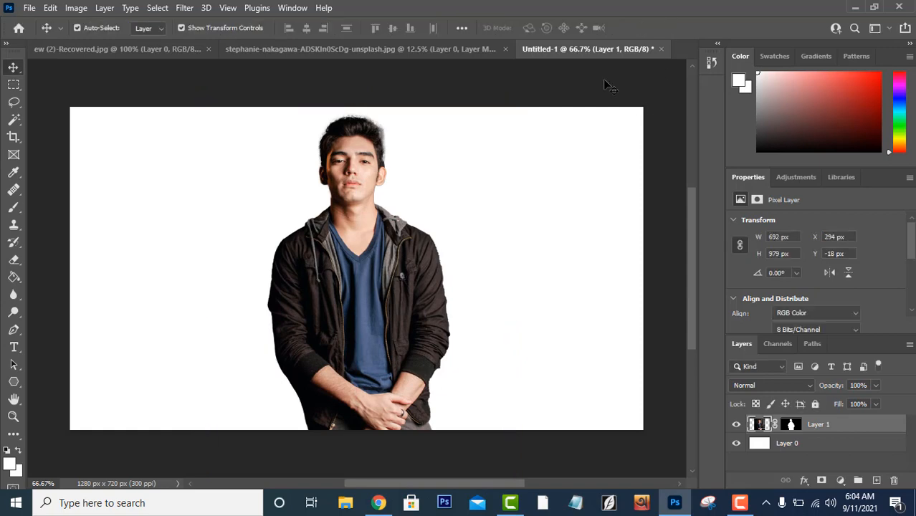
Step: Close the source photo without saving it and copy the black drip artwork into the white document over the man
left_click(526, 49)
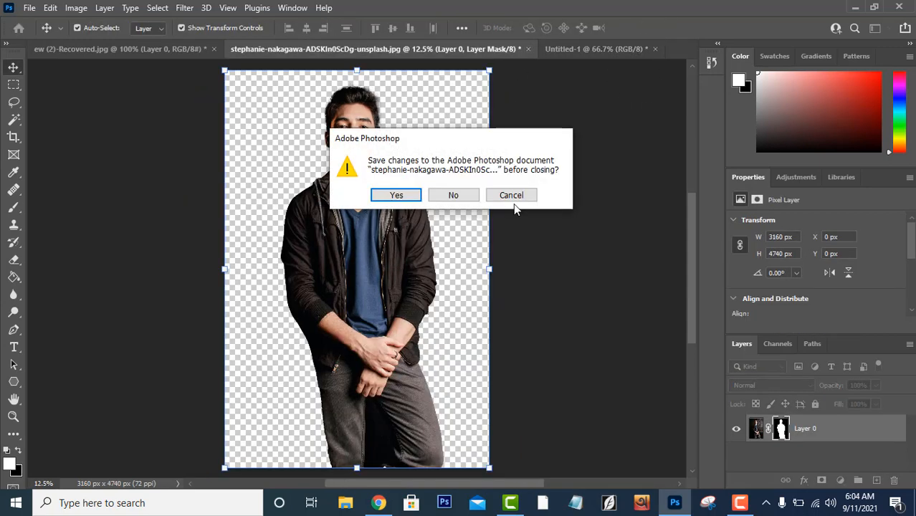
left_click(453, 195)
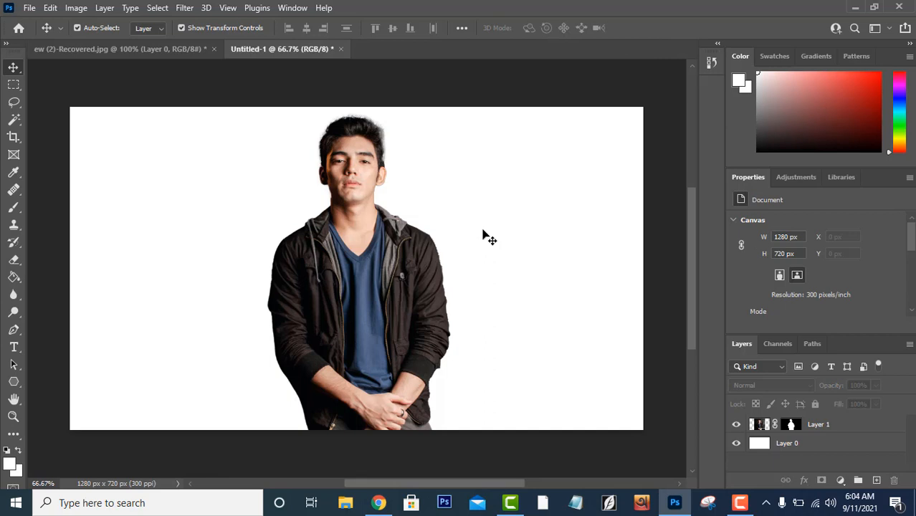
left_click(116, 50)
left_click_drag(282, 140, 352, 261)
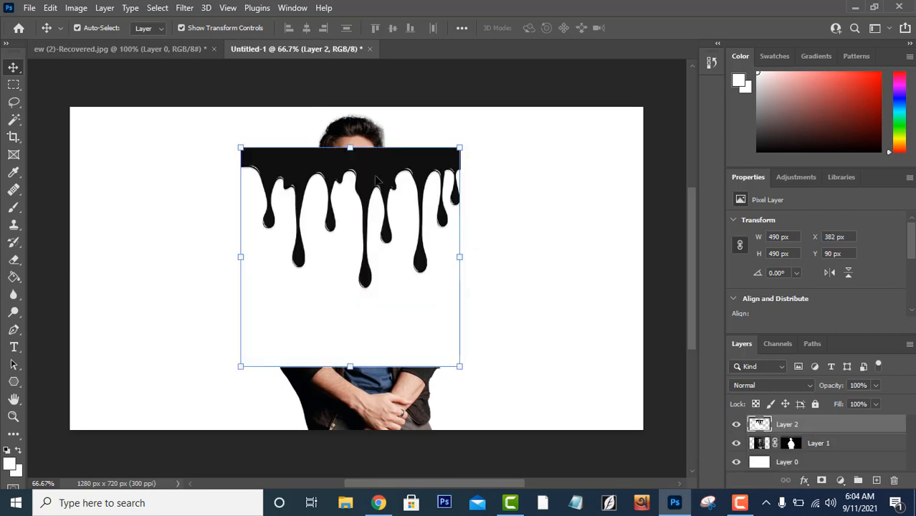
Step: Move the drip artwork down over the man's lower torso and narrow it to about 444 px wide
left_click_drag(377, 161, 383, 292)
left_click_drag(466, 388, 451, 388)
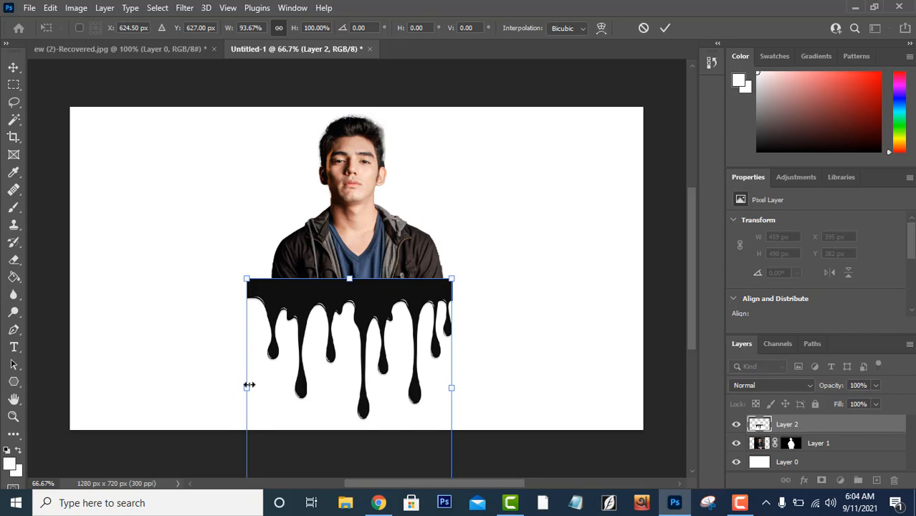
left_click_drag(249, 385, 256, 384)
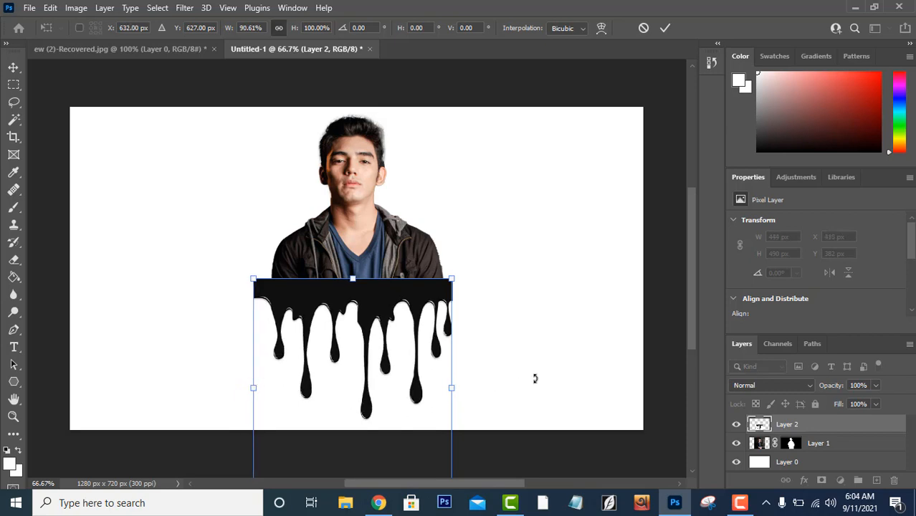
key("Return")
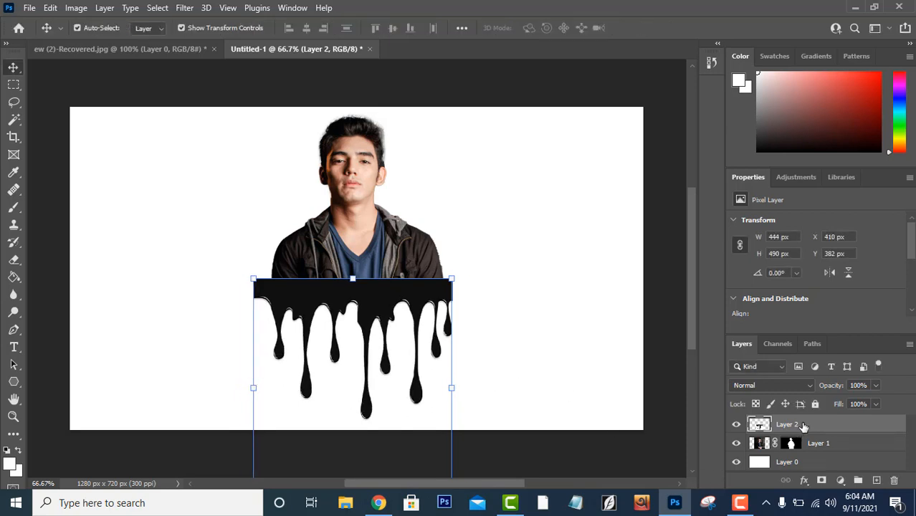
Step: Set the drip layer's blend mode to Lighten and resize the layer to about 445 × 412 px to shorten the drips
left_click(780, 386)
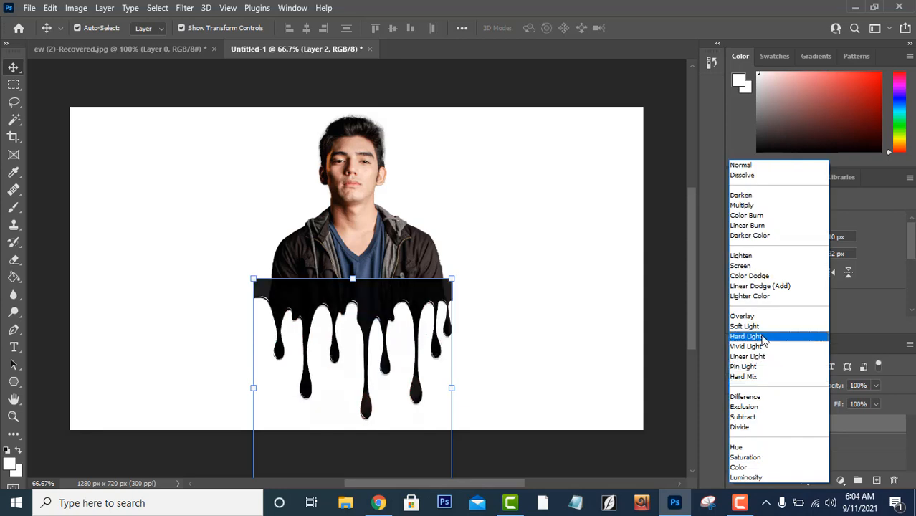
left_click(765, 258)
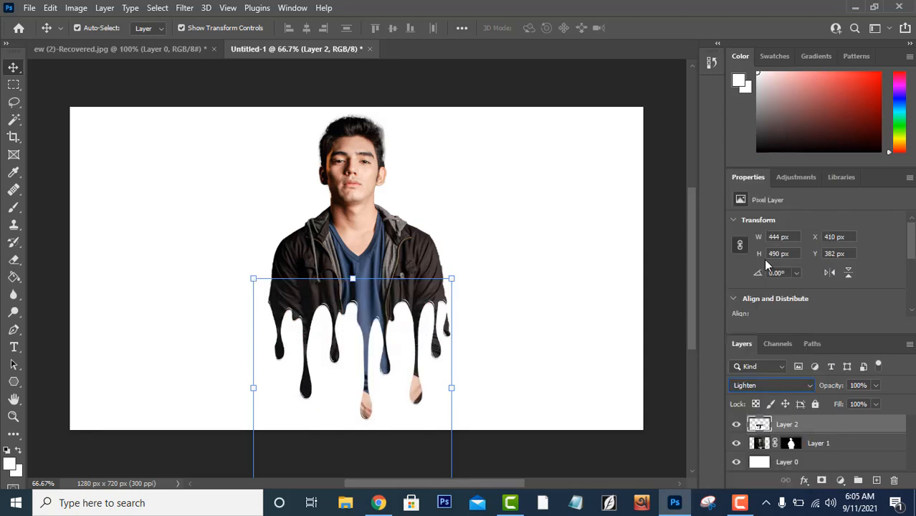
left_click(252, 391)
left_click_drag(251, 390, 252, 387)
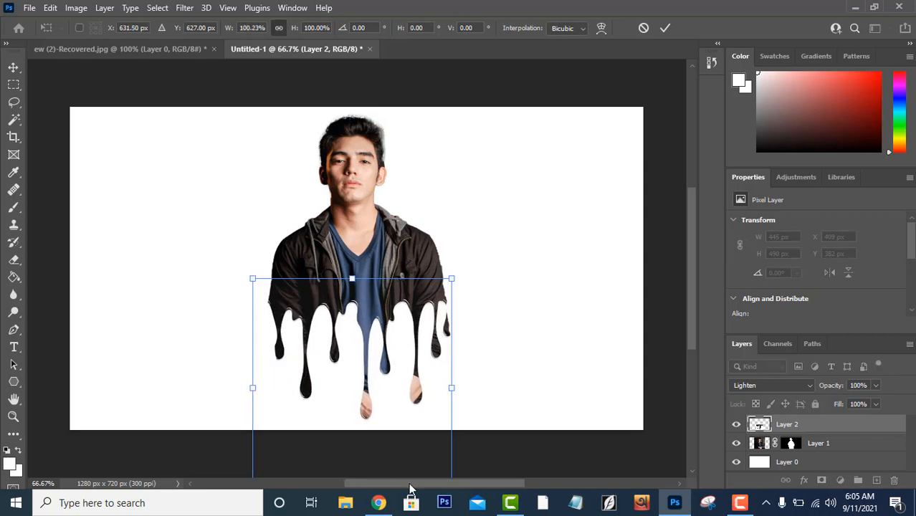
scroll(514, 335, "down", 2)
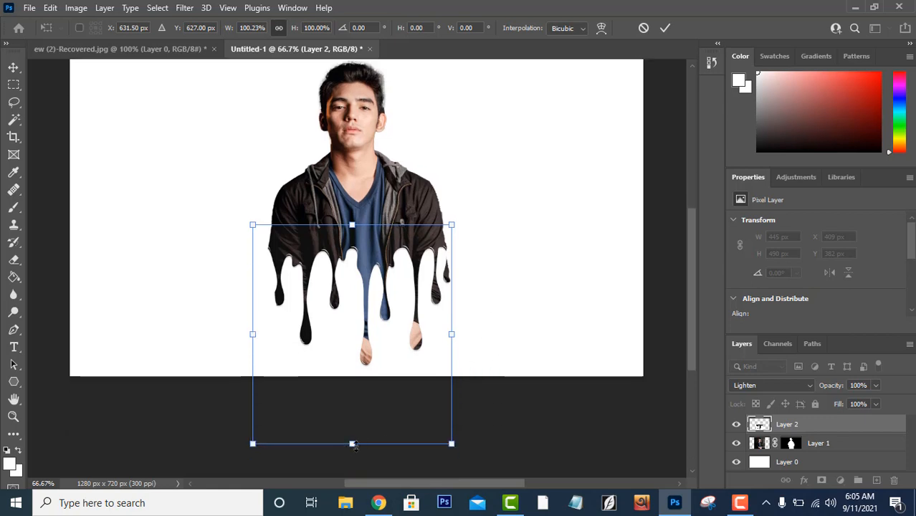
left_click_drag(351, 444, 352, 409)
left_click(665, 28)
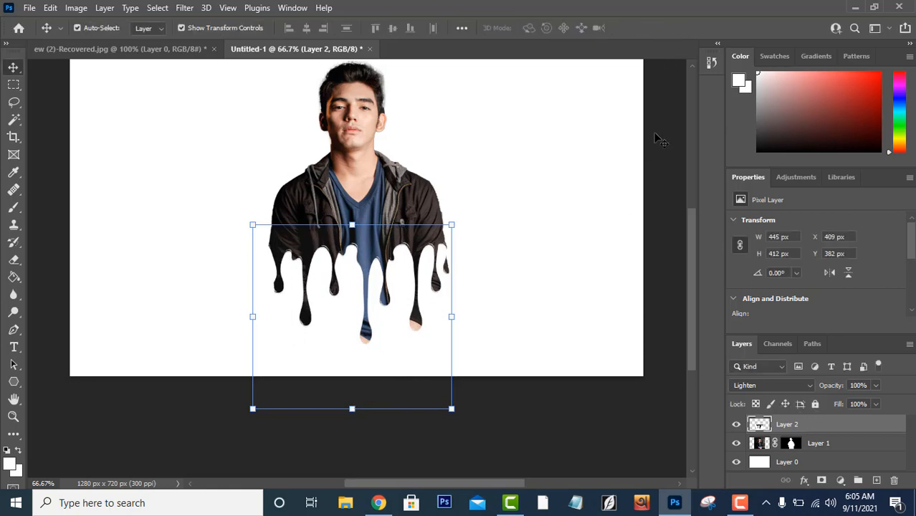
left_click(658, 141)
scroll(589, 295, "up", 2)
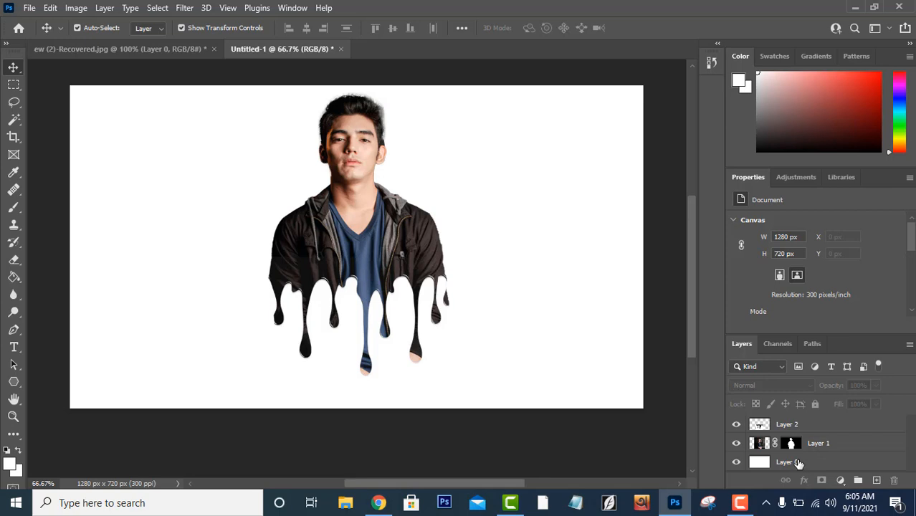
Step: Merge the drip, man and white background layers into a single layer
left_click(799, 462, "ctrl")
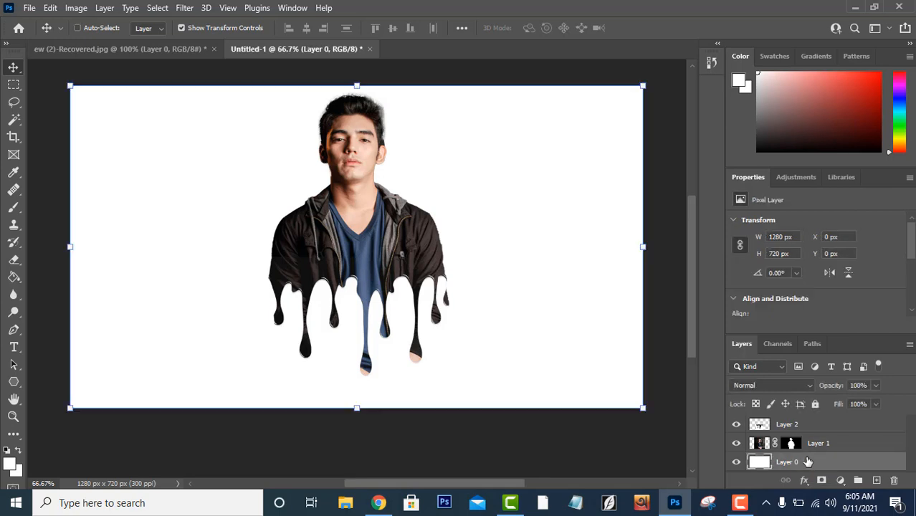
left_click(822, 445, "ctrl")
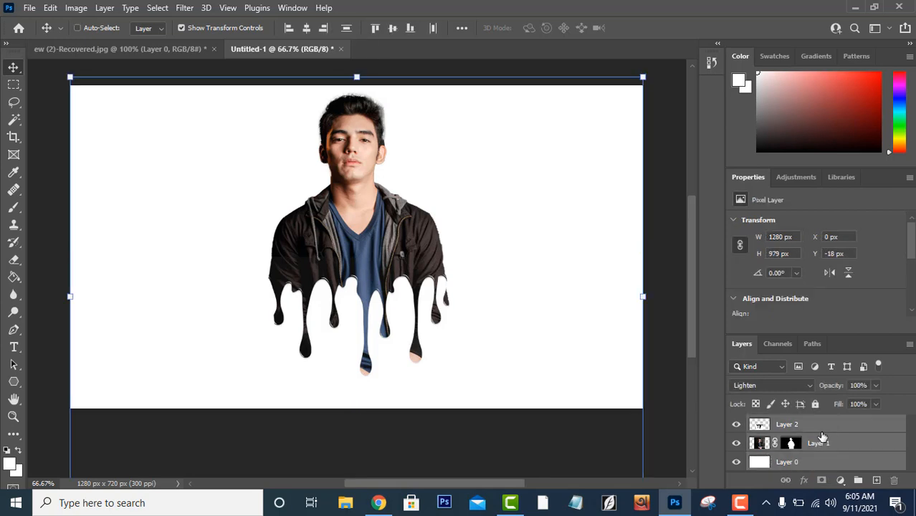
right_click(819, 442)
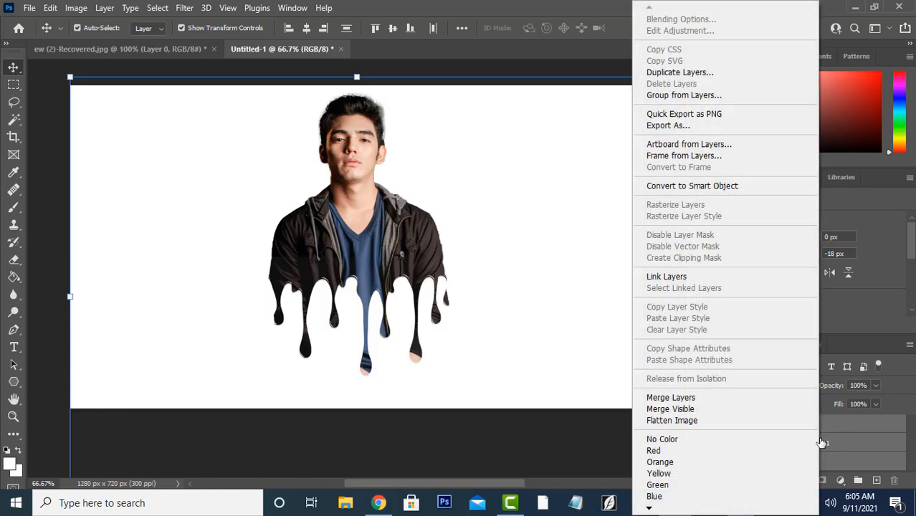
left_click(723, 397)
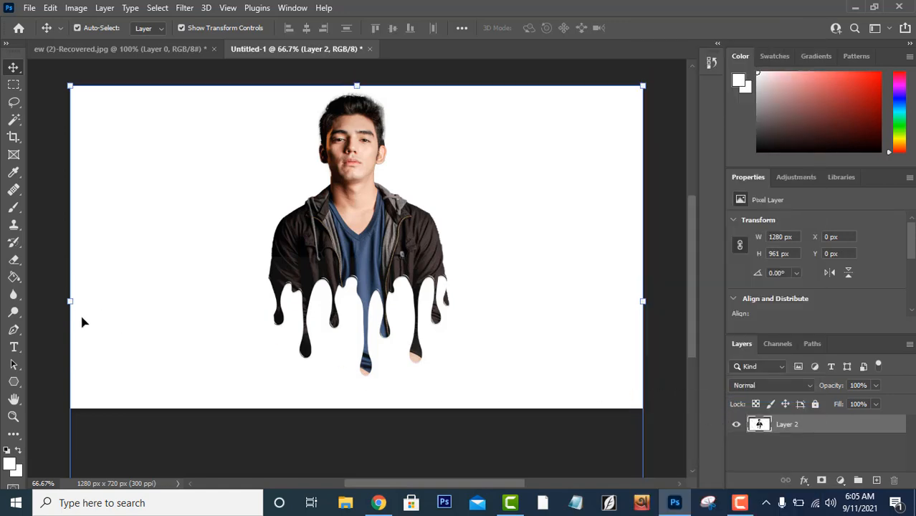
Step: Erase the white background around the dripping portrait with the Magic Eraser and return to the Move tool
left_click(13, 260)
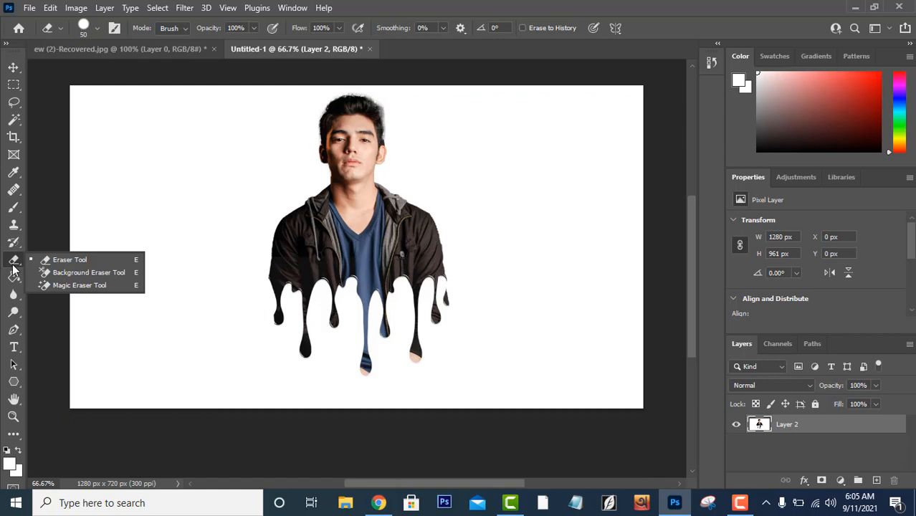
left_click(64, 282)
left_click(153, 222)
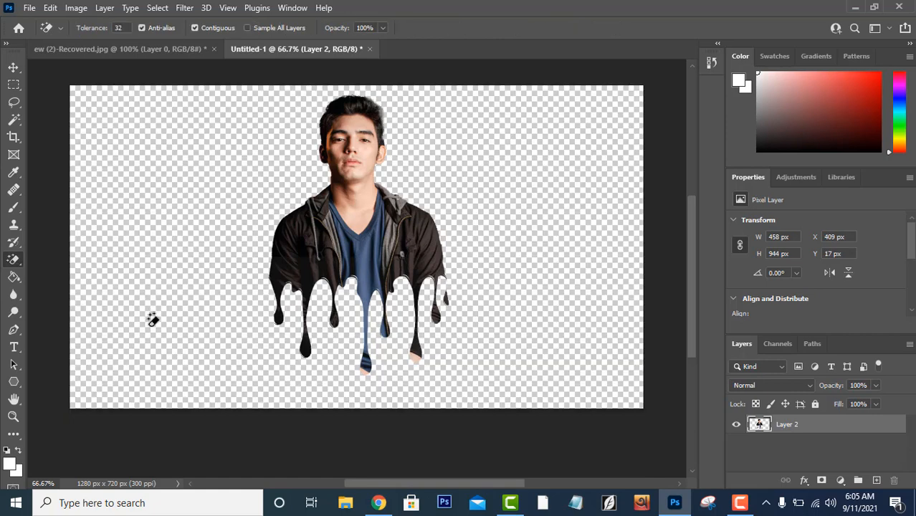
left_click(15, 69)
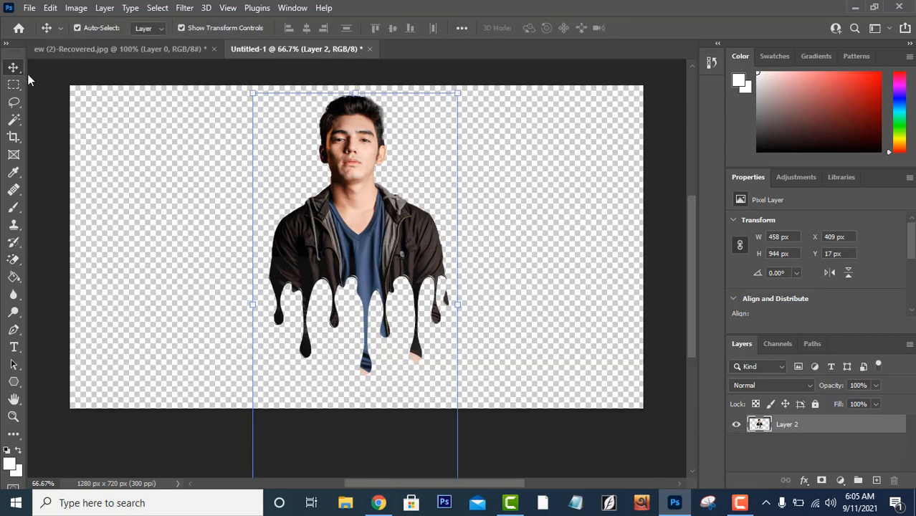
Step: Create a new 1280 × 720 px document at 300 ppi with dark grey 2b2828 as its background colour
left_click(29, 8)
left_click(39, 22)
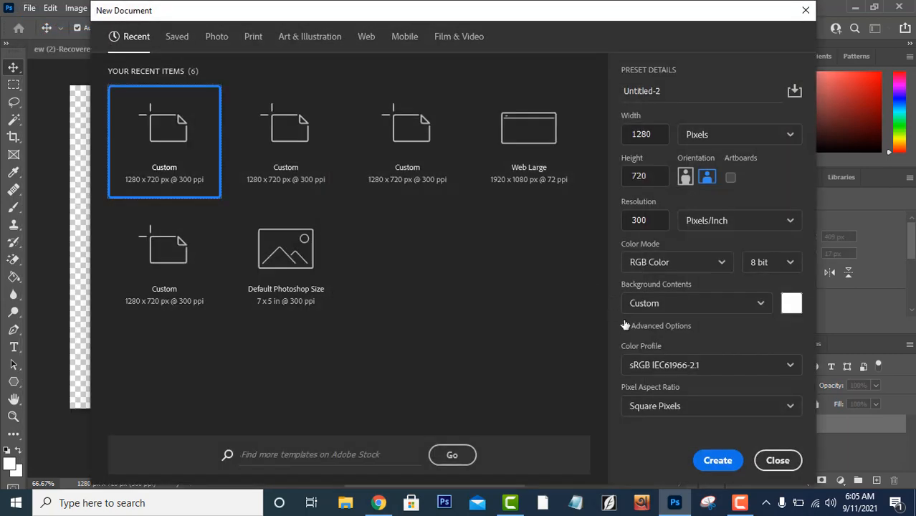
left_click(791, 302)
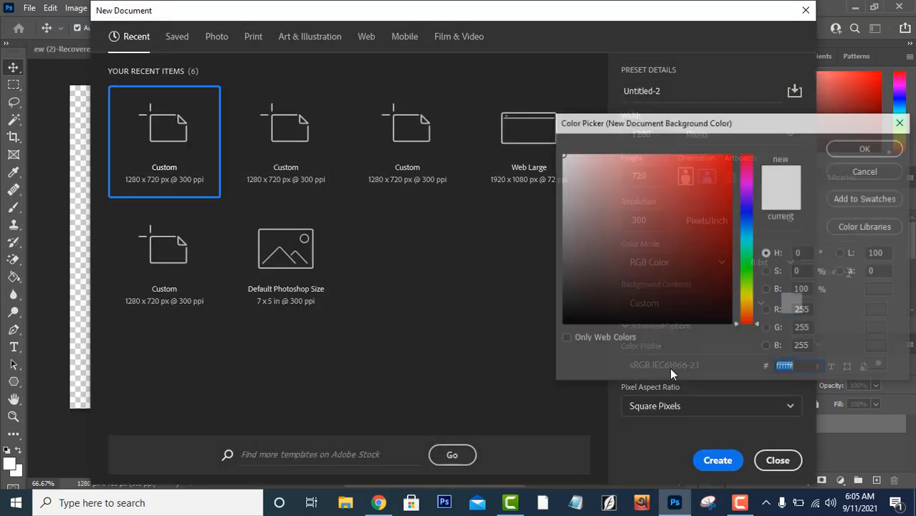
left_click(573, 296)
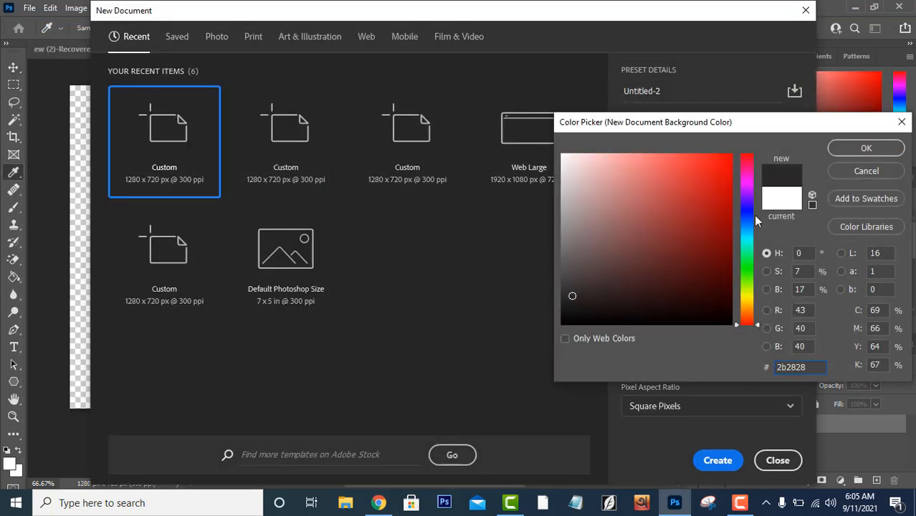
left_click(864, 149)
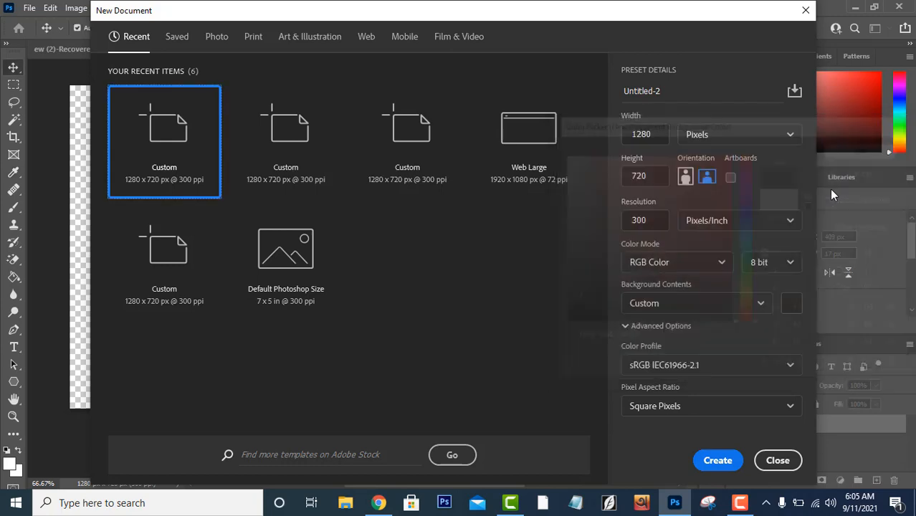
left_click(718, 461)
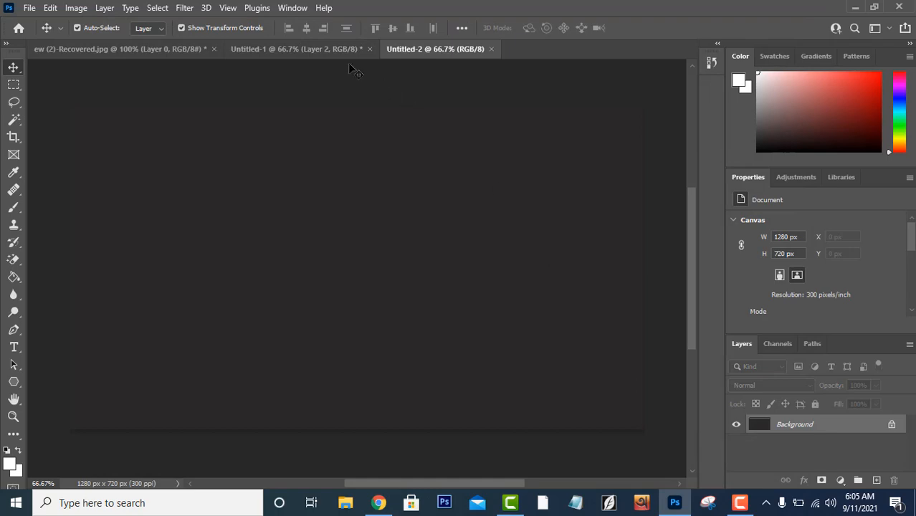
Step: Copy the dripping portrait from Untitled-1 into the new document and place it near the middle of the canvas
left_click(332, 49)
left_click_drag(360, 217, 436, 55)
left_click_drag(404, 238, 386, 318)
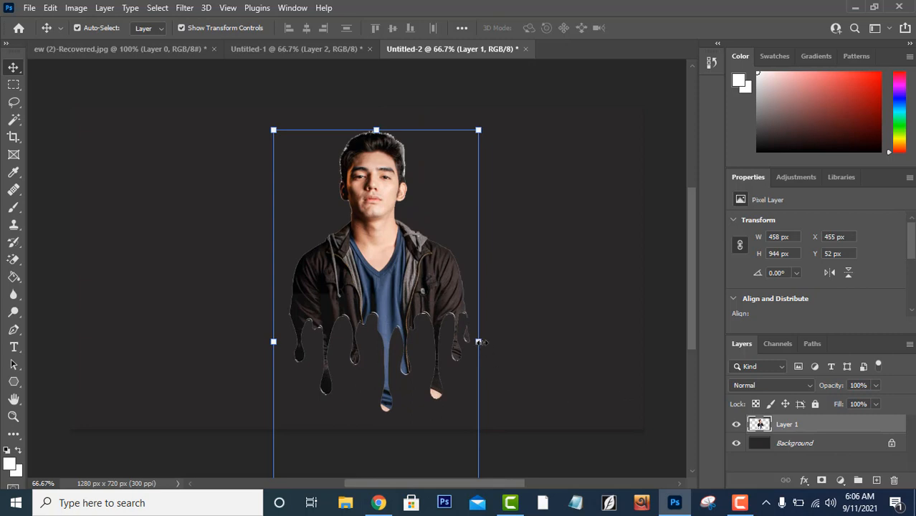
left_click_drag(388, 298, 366, 280)
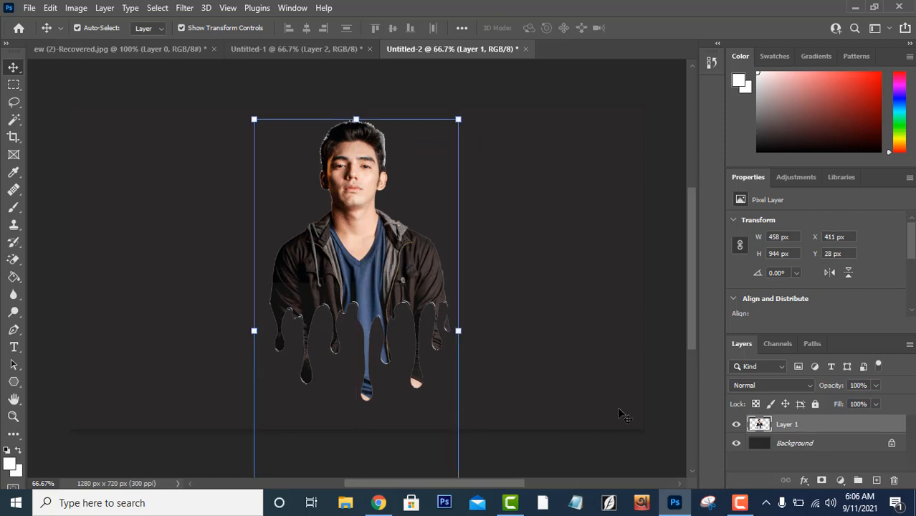
Step: Unlock the background layer and fill it with the darker grey 201f1f using the Paint Bucket
left_click(770, 445)
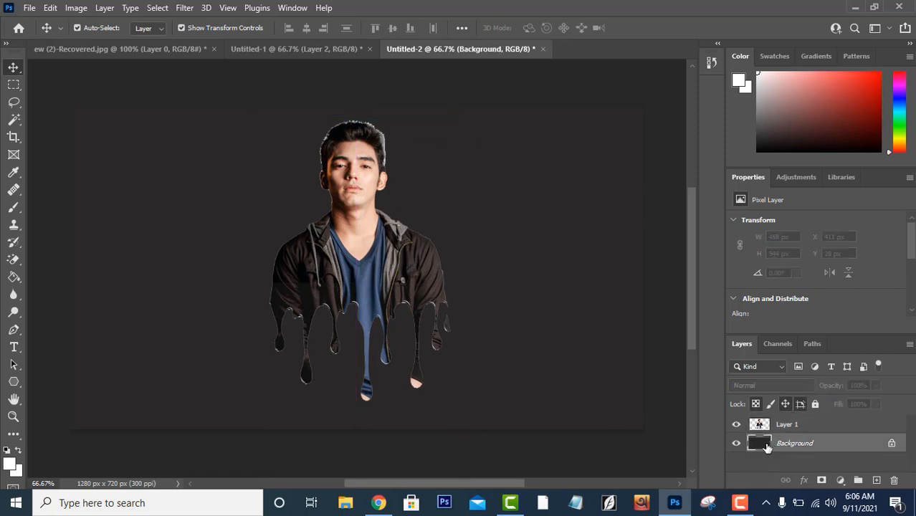
left_click(892, 443)
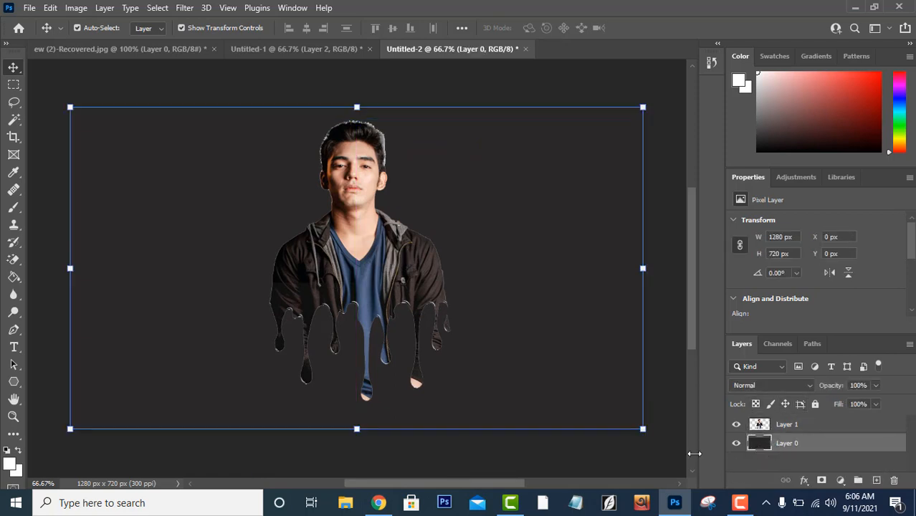
left_click(9, 467)
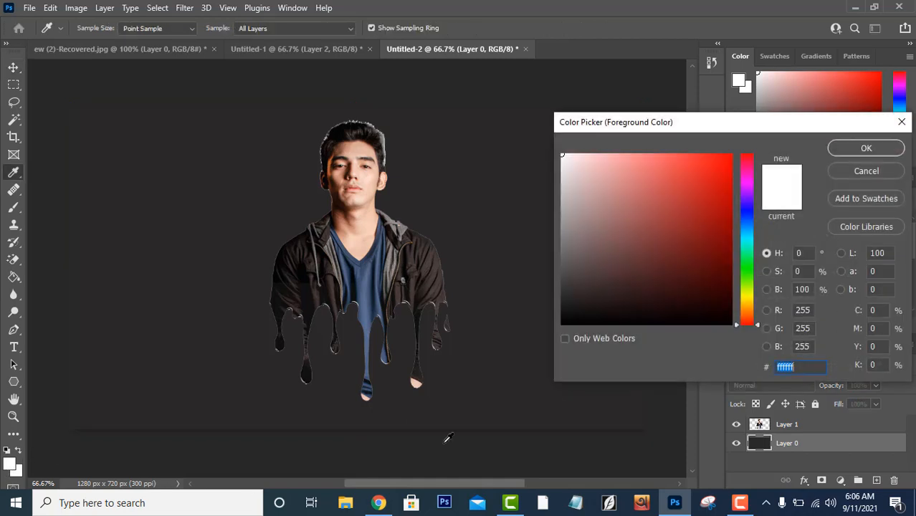
left_click(566, 302)
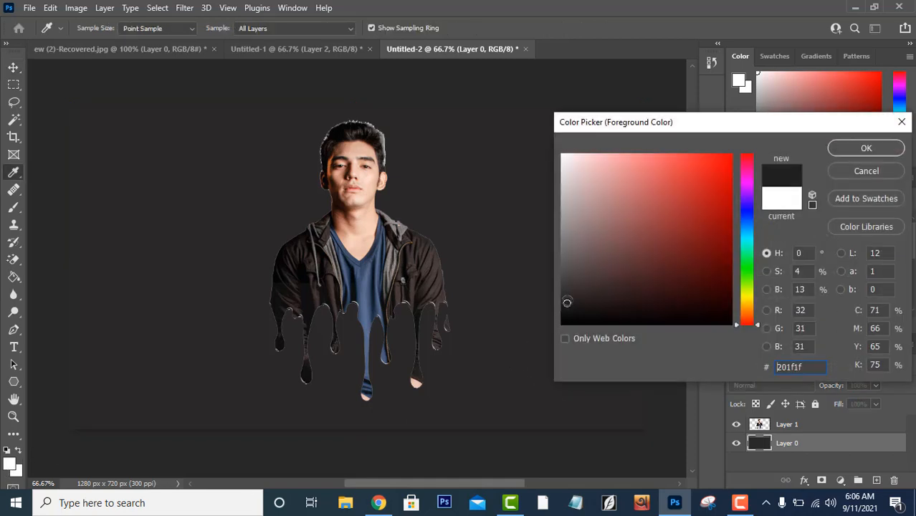
left_click(864, 149)
key("v")
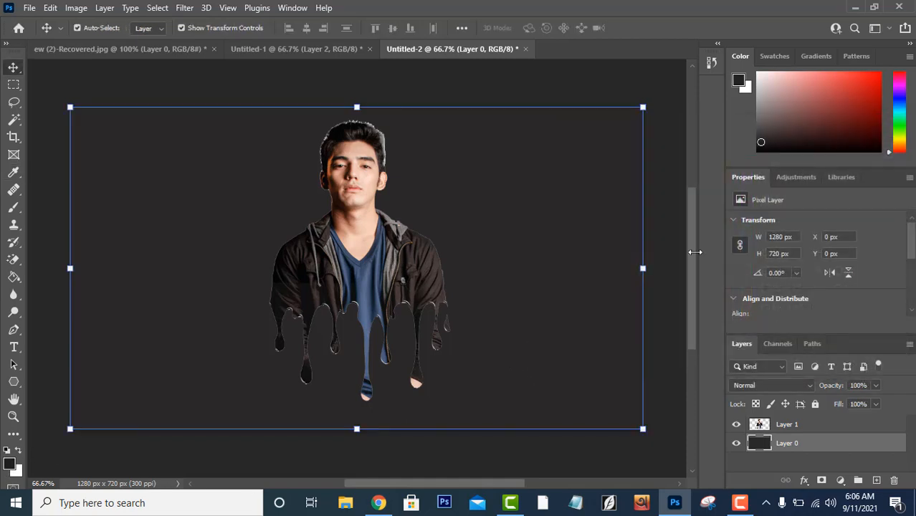
left_click(13, 277)
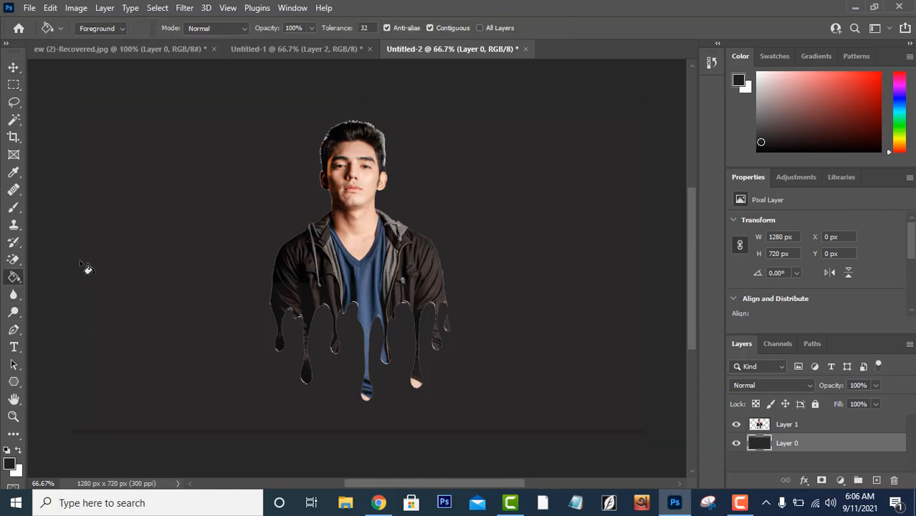
left_click(118, 241)
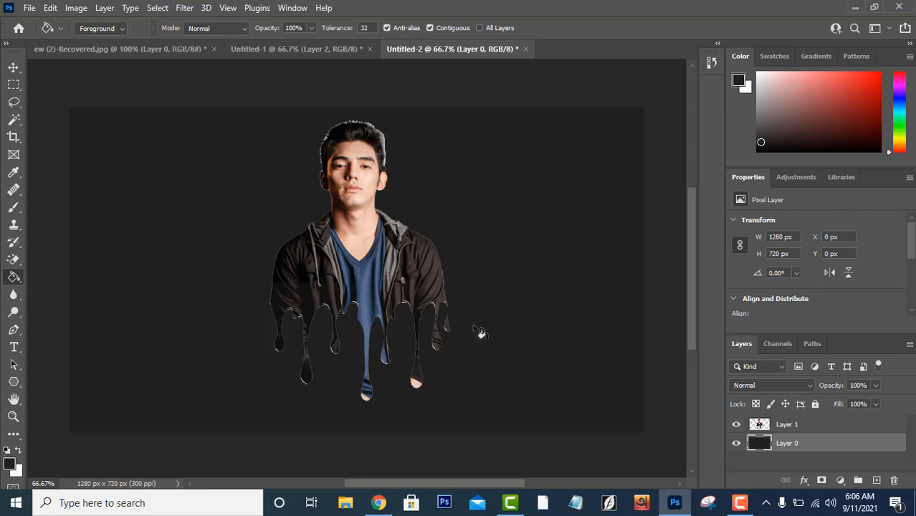
Step: Remove the leftover background from the portrait layer with the Remove Background quick action
scroll(481, 330, "up", 2)
key("ctrl+plus")
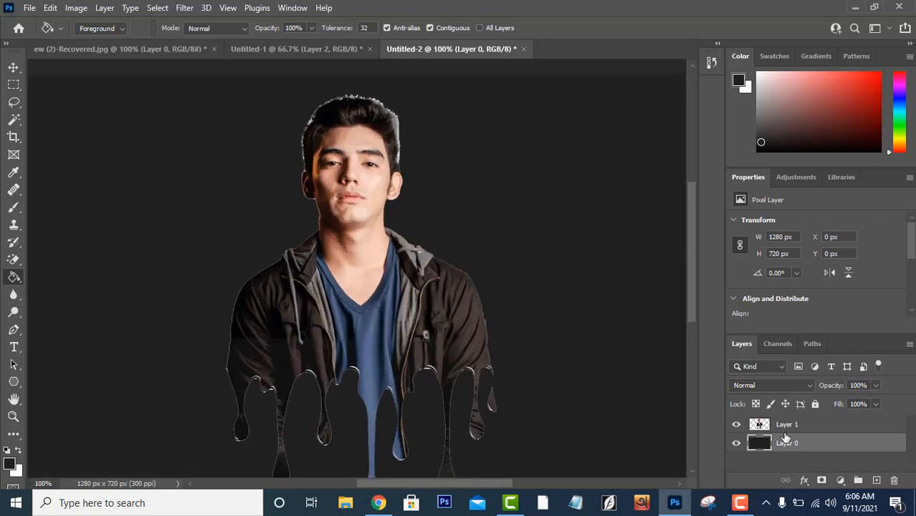
left_click(783, 426)
scroll(760, 307, "down", 3)
left_click(761, 300)
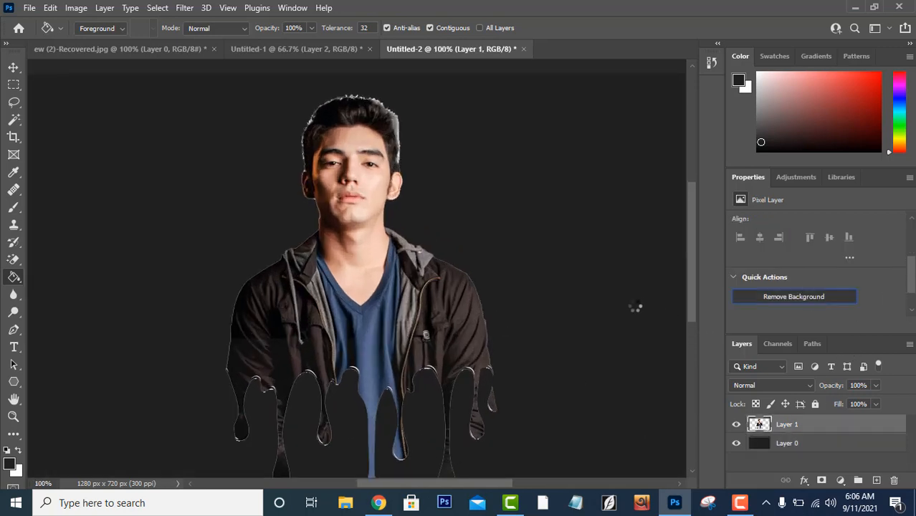
Step: Erase the light fringe around the man's hair on the portrait's layer mask with a 10 px Eraser
scroll(618, 314, "up", 2)
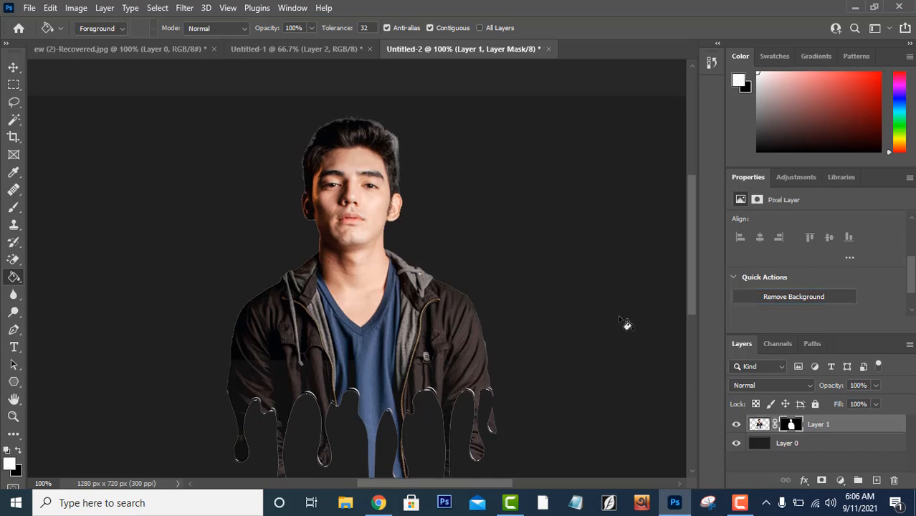
scroll(618, 314, "down", 5)
scroll(616, 315, "up", 2)
key("ctrl+plus")
scroll(611, 319, "up", 3)
right_click(13, 259)
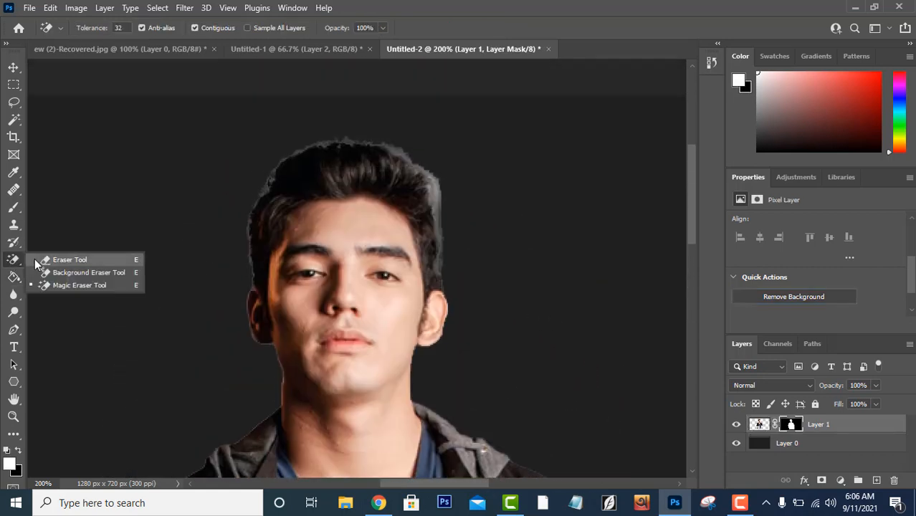
left_click(65, 259)
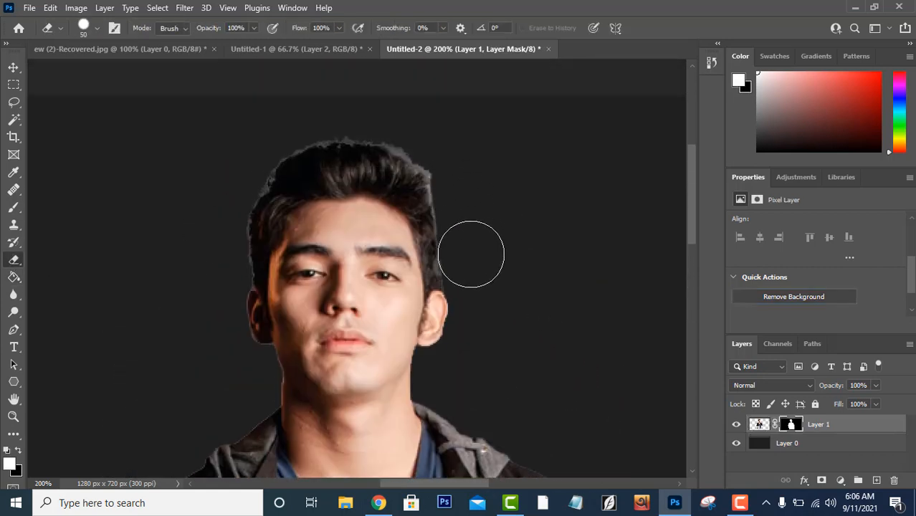
key("bracketleft")
key("bracketleft")
key("bracketleft")
key("bracketleft")
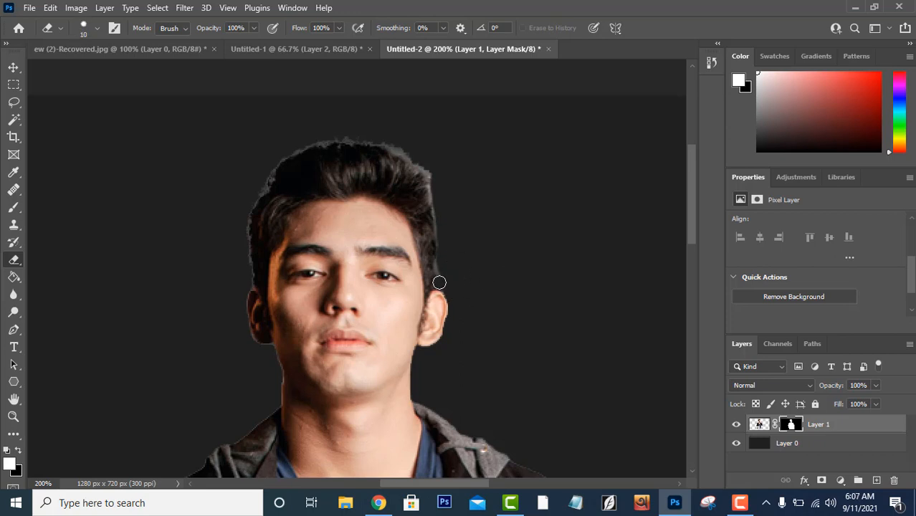
mouse_move(435, 281)
left_mouse_down()
mouse_move(440, 179)
mouse_move(391, 139)
mouse_move(319, 137)
left_mouse_up()
mouse_move(414, 153)
left_mouse_down()
mouse_move(422, 165)
mouse_move(431, 162)
mouse_move(439, 202)
mouse_move(433, 187)
mouse_move(439, 194)
left_mouse_up()
scroll(566, 256, "down", 3)
key("ctrl+minus")
key("ctrl+minus")
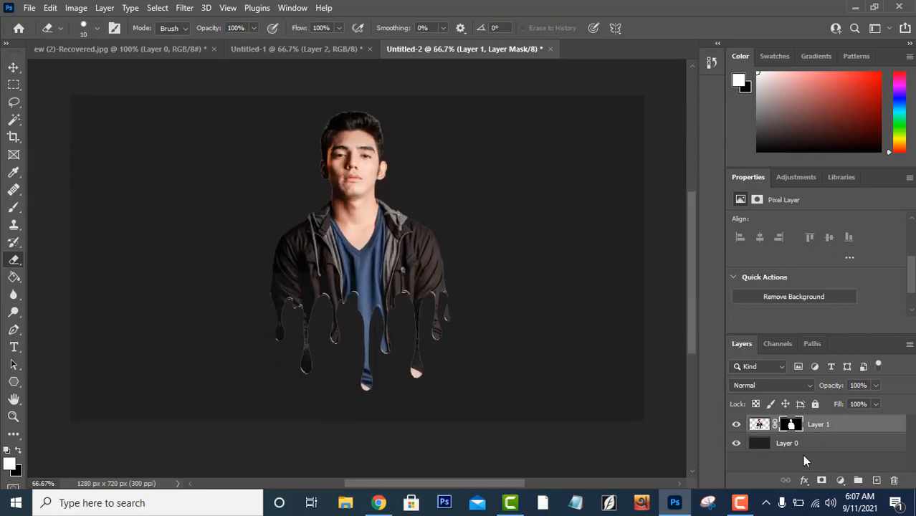
Step: Draw a three-sided polygon about 435 × 333 px with no fill and a 16 px white stroke, and centre it over the man
left_click(15, 382)
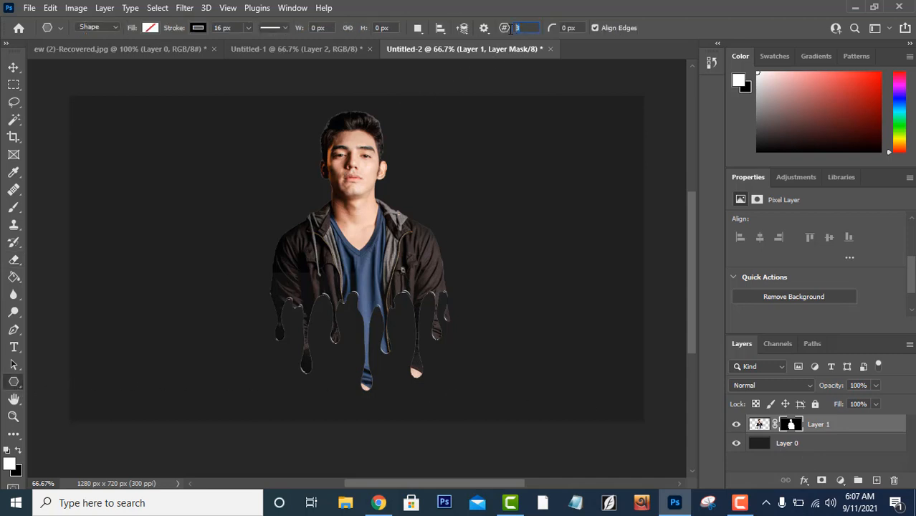
left_click(151, 29)
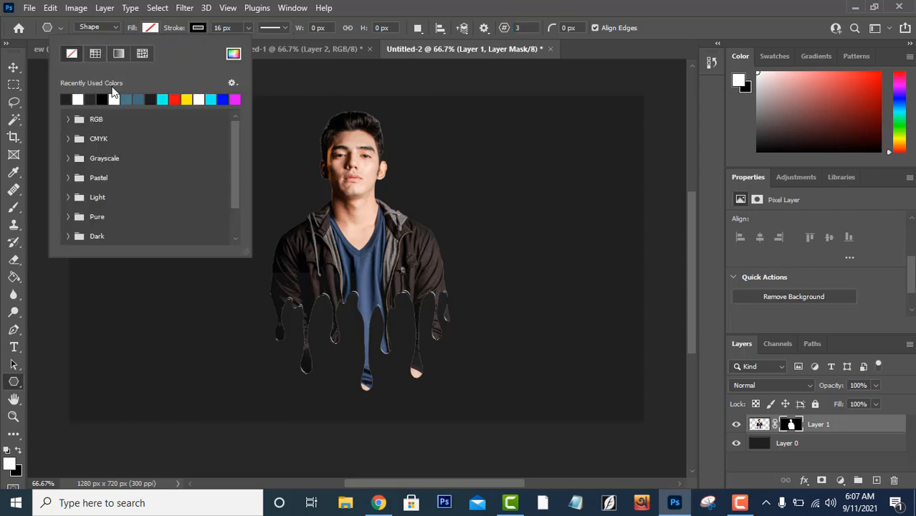
left_click(198, 29)
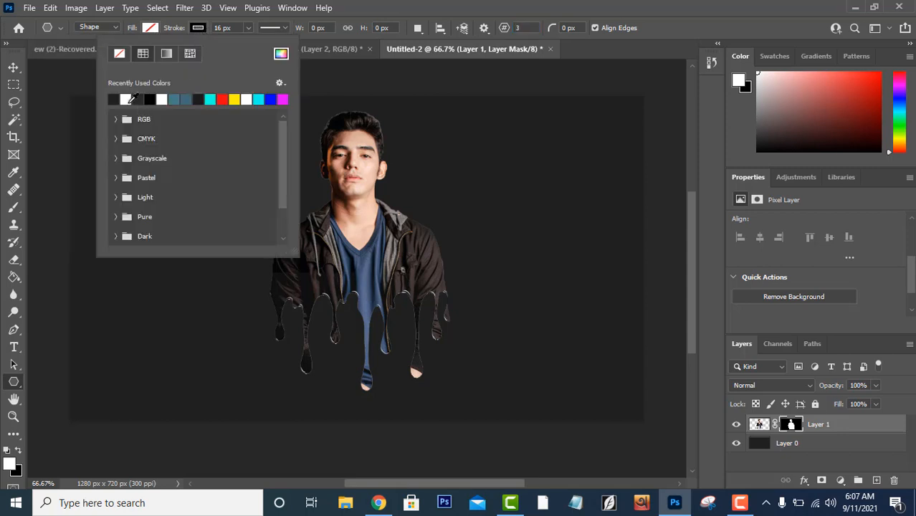
left_click(126, 100)
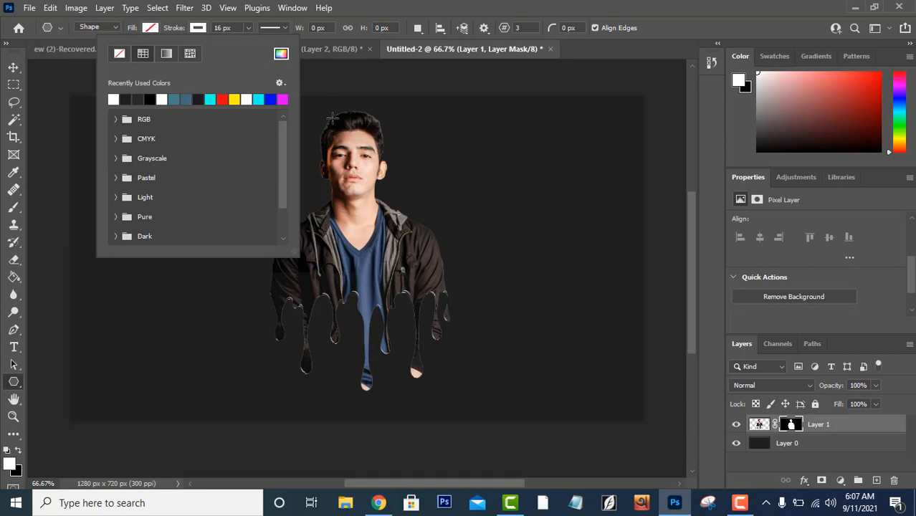
mouse_move(319, 126)
left_mouse_down()
mouse_move(379, 262)
mouse_move(513, 277)
left_mouse_up()
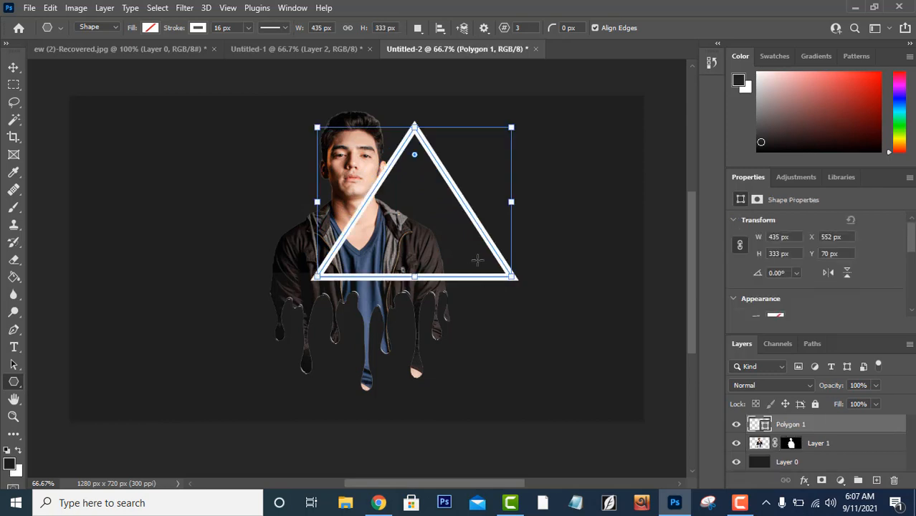
left_click(14, 67)
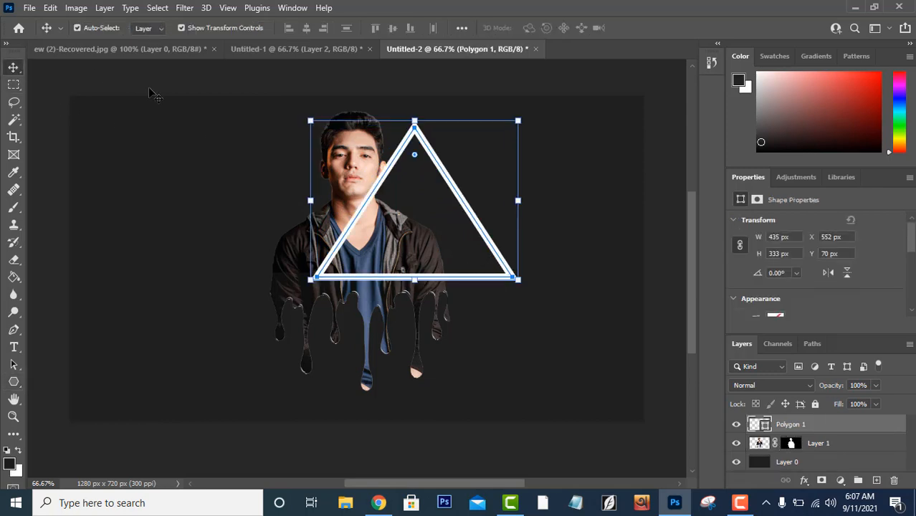
left_click_drag(473, 217, 412, 227)
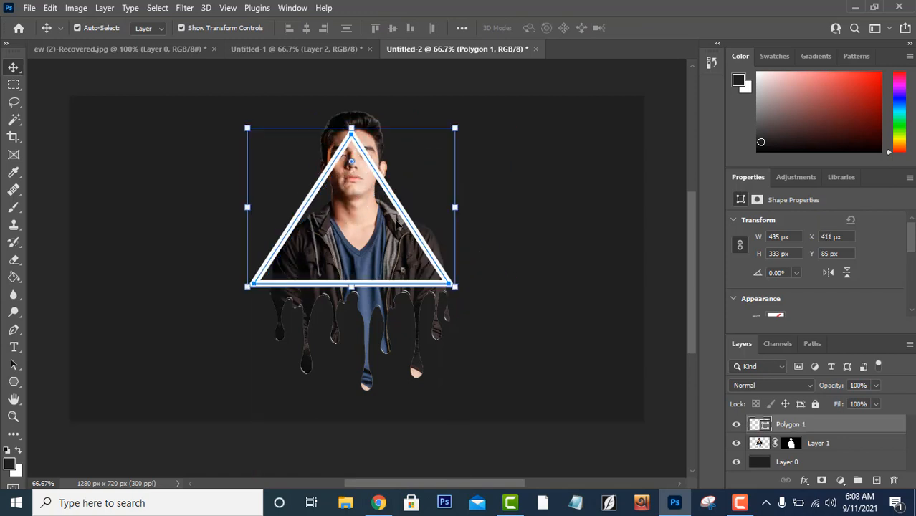
Step: Rotate the triangle 180° so it points down, widen it to about 452 px and deselect it
left_click(50, 8)
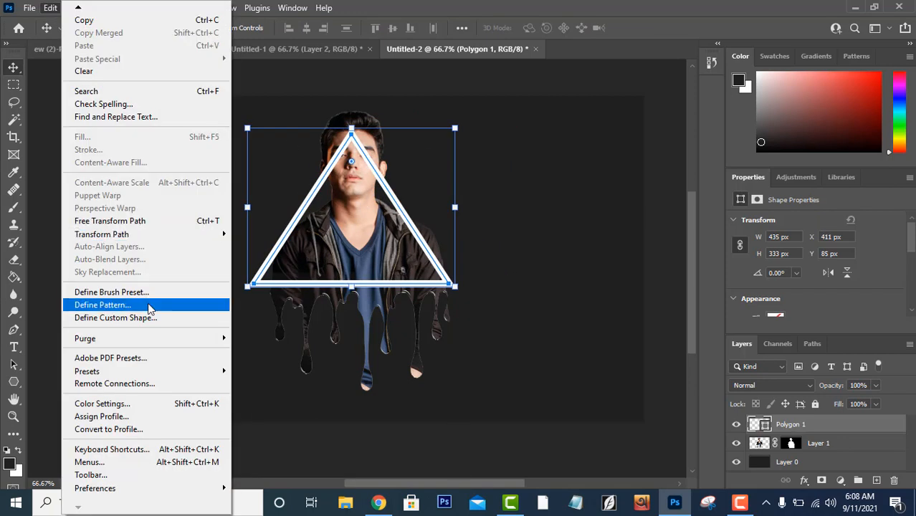
mouse_move(158, 234)
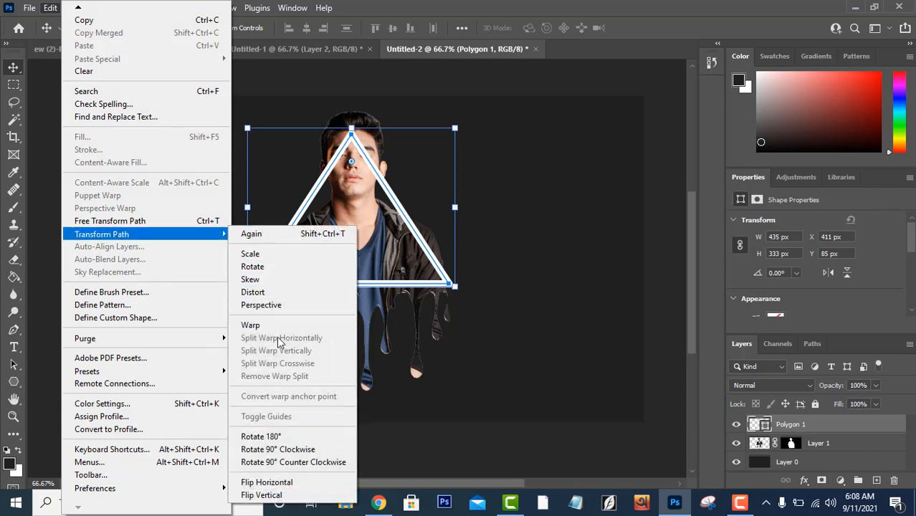
left_click(292, 436)
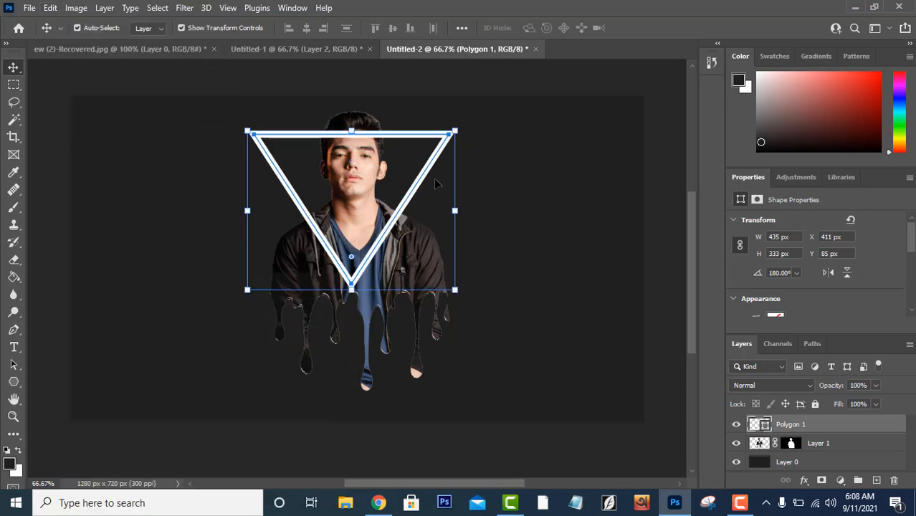
left_click(664, 27)
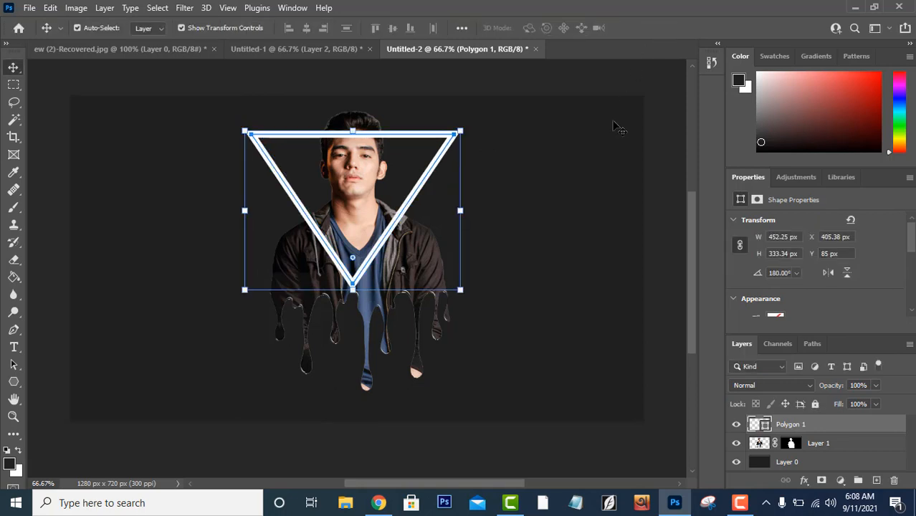
left_click(609, 197)
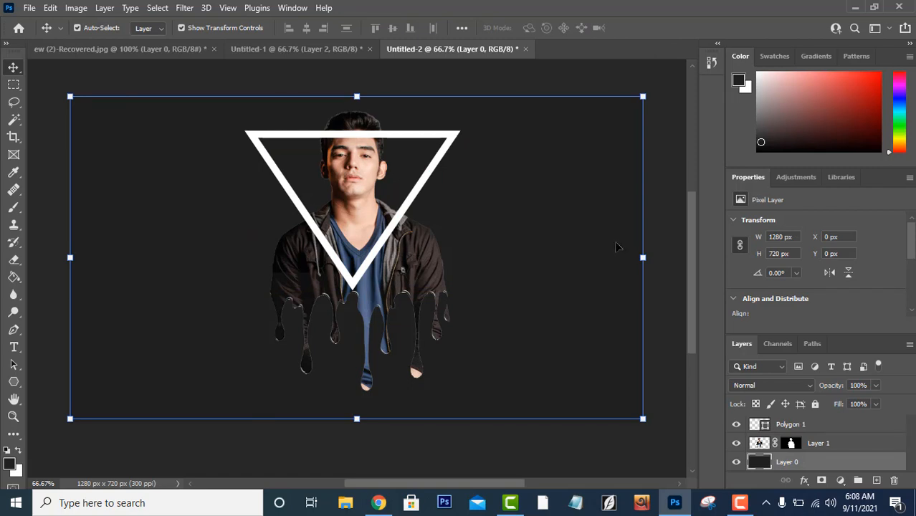
Step: Duplicate the white triangle layer as Polygon 1 copy in the same document
left_click(812, 425)
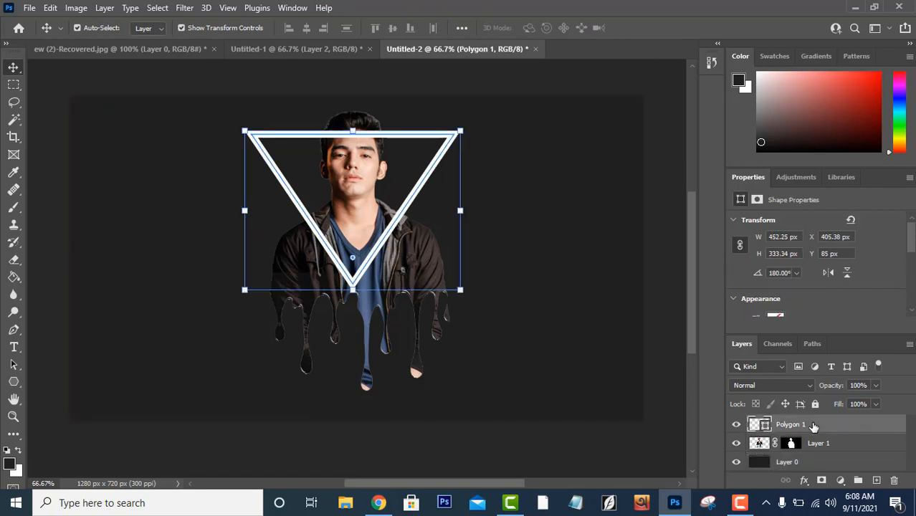
right_click(813, 426)
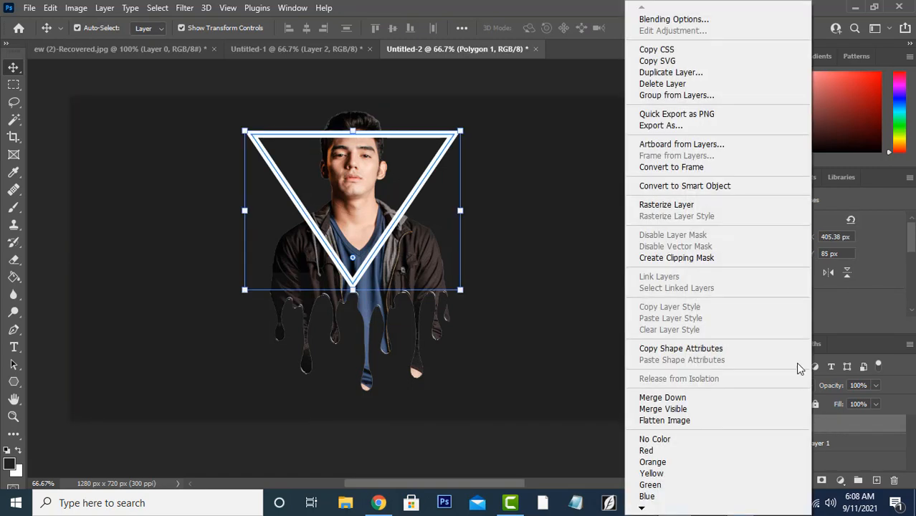
left_click(674, 73)
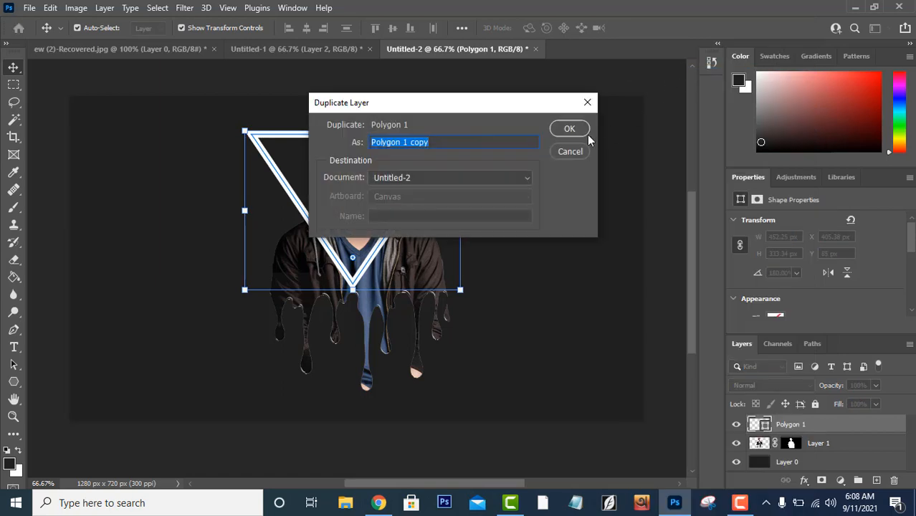
left_click(583, 132)
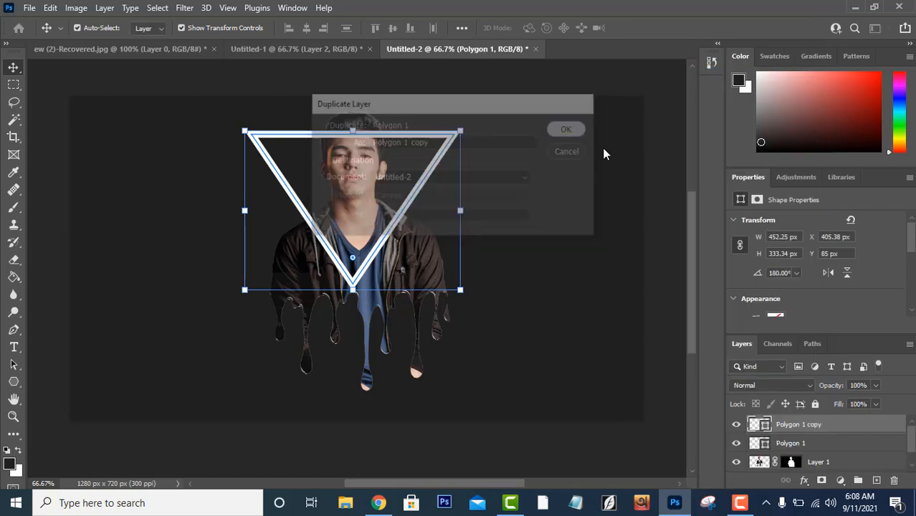
Step: Add a Stroke layer style with a linear gradient fill to the original Polygon 1 layer, keeping the triangle in view
left_click(822, 444)
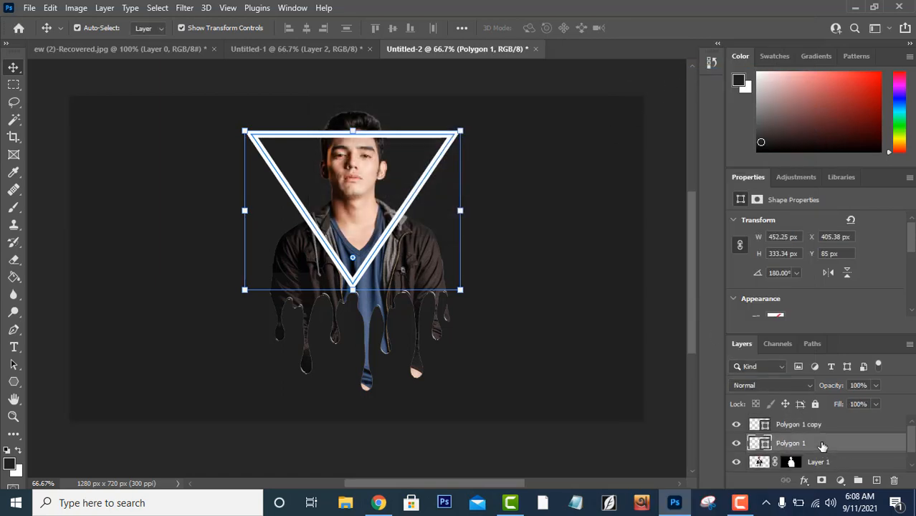
right_click(822, 444)
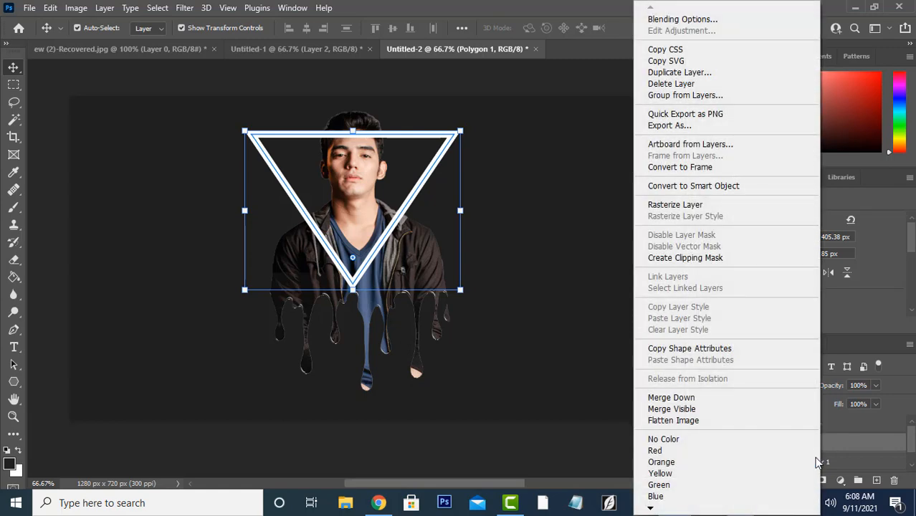
left_click(680, 20)
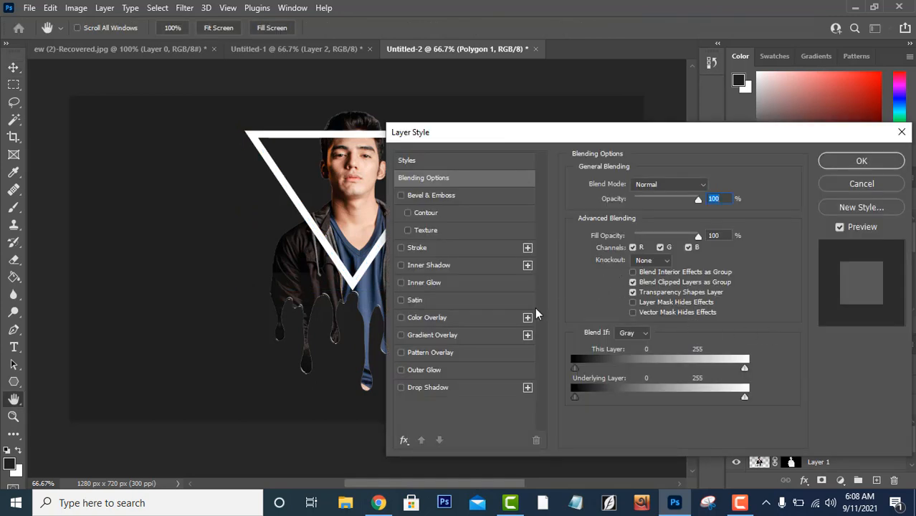
left_click(418, 247)
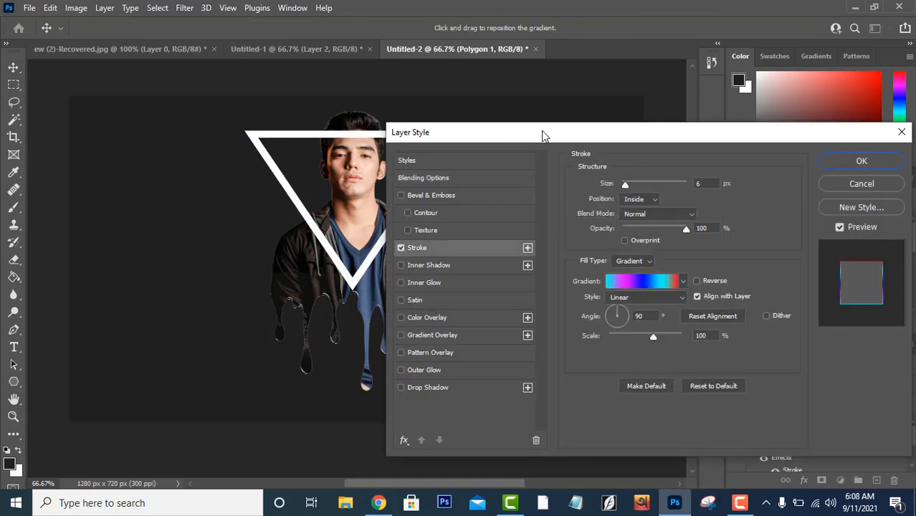
left_click_drag(544, 135, 681, 127)
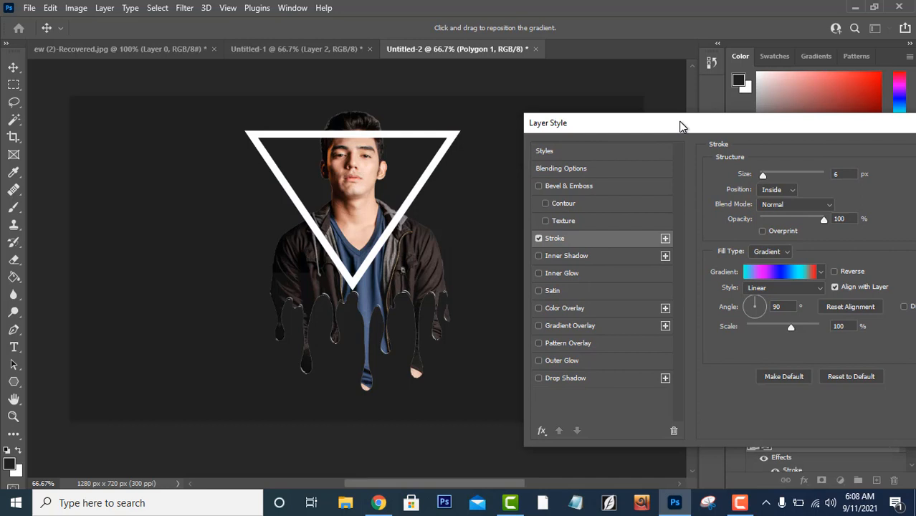
Step: Review the colour values of the cyan, magenta and blue stops in the stroke's gradient, keeping the gradient as it is
left_click(774, 273)
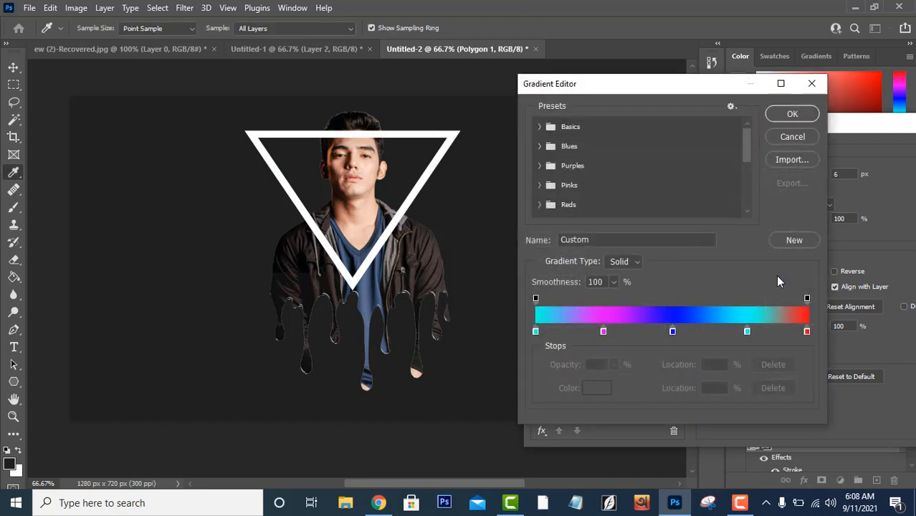
left_click(536, 332)
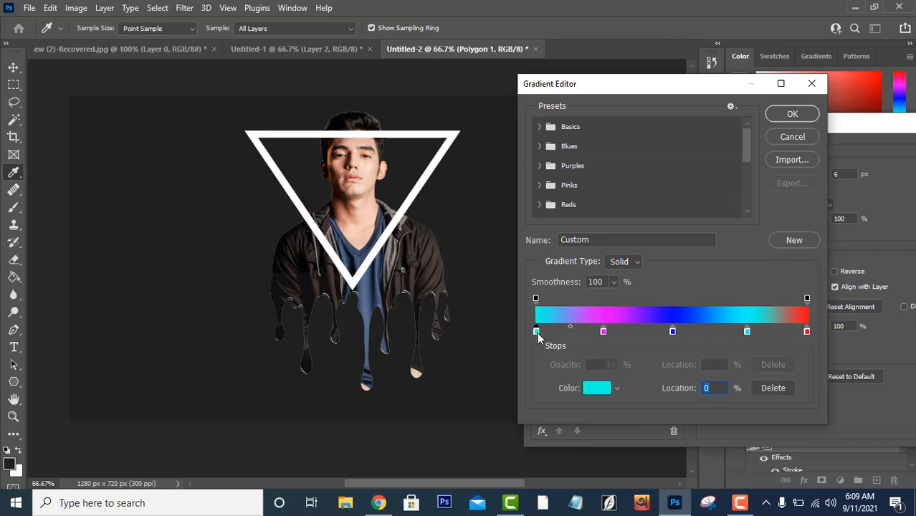
left_click(589, 394)
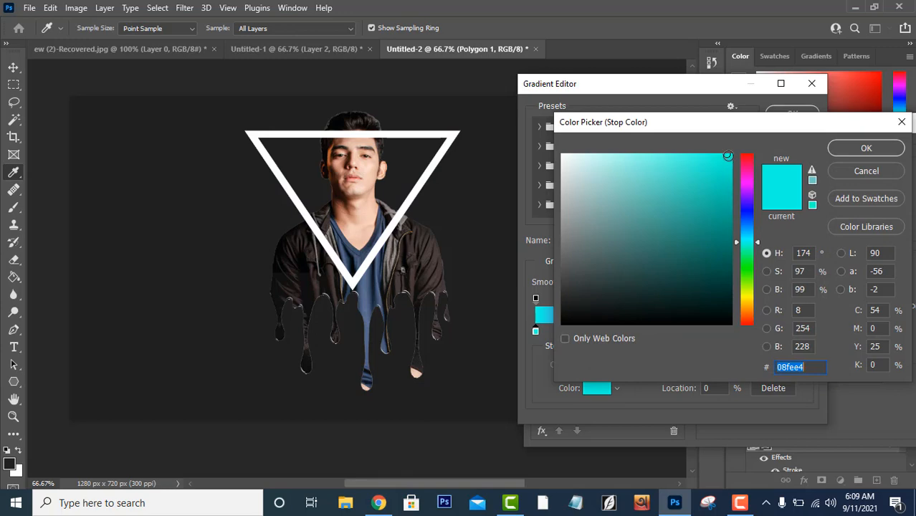
left_click(865, 149)
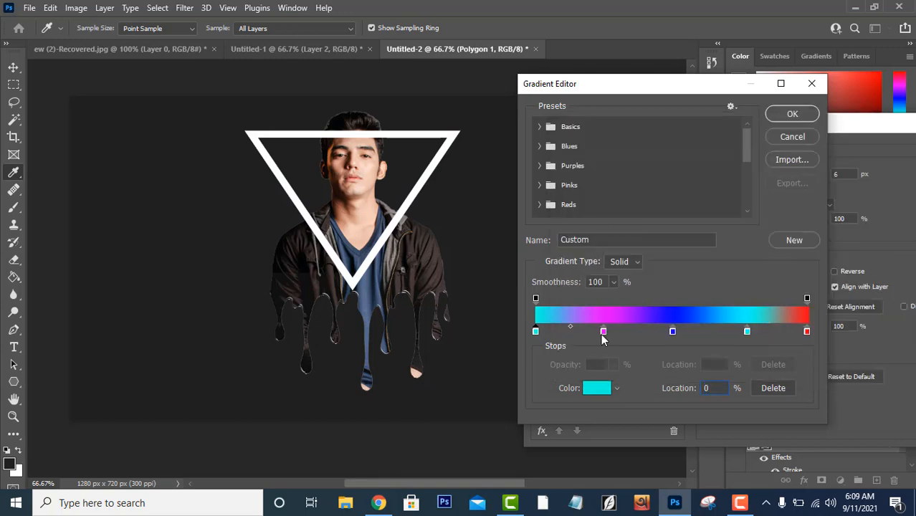
left_click(604, 331)
left_click(607, 386)
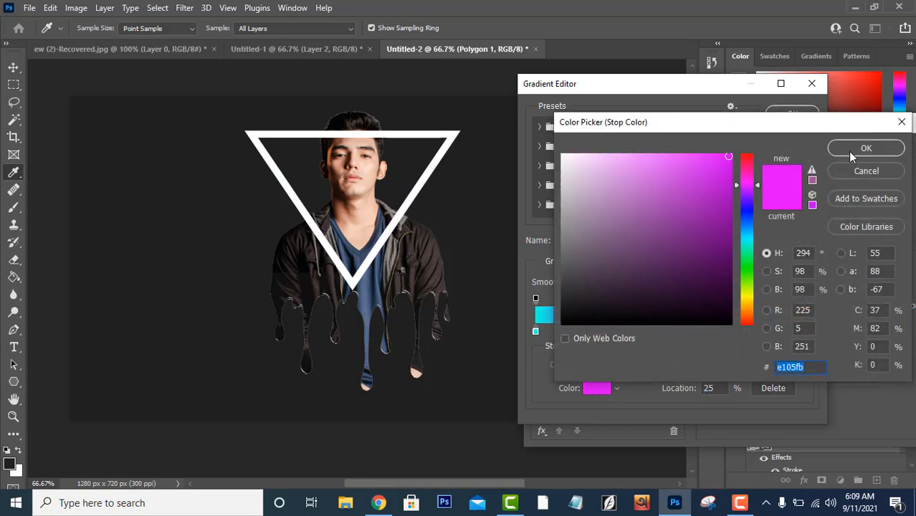
left_click(849, 150)
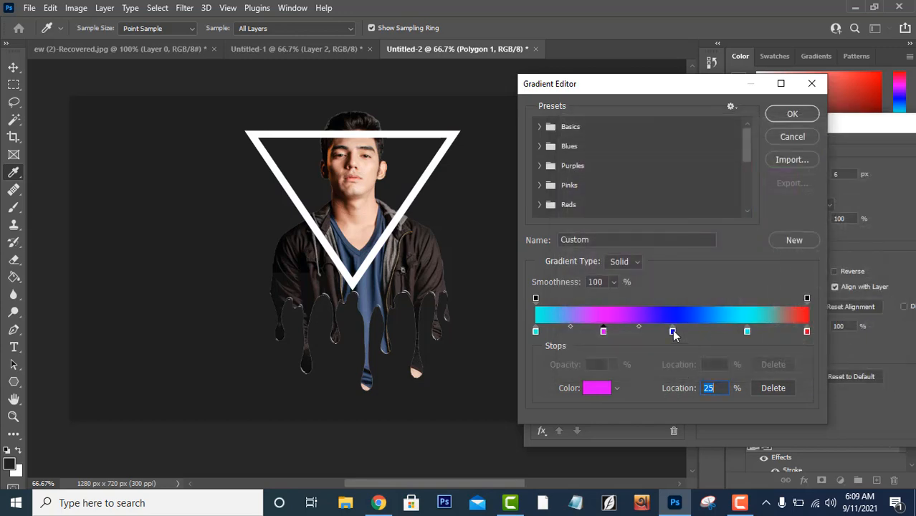
left_click(672, 331)
left_click(585, 389)
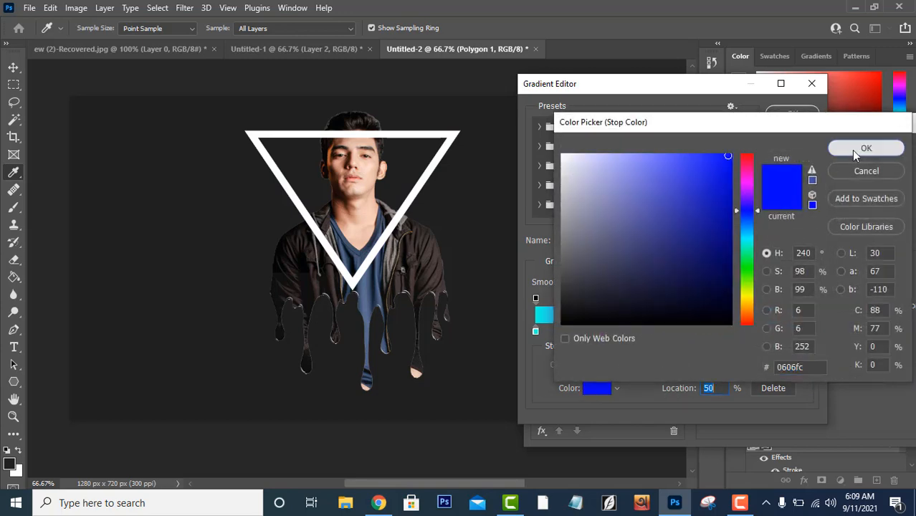
left_click(851, 150)
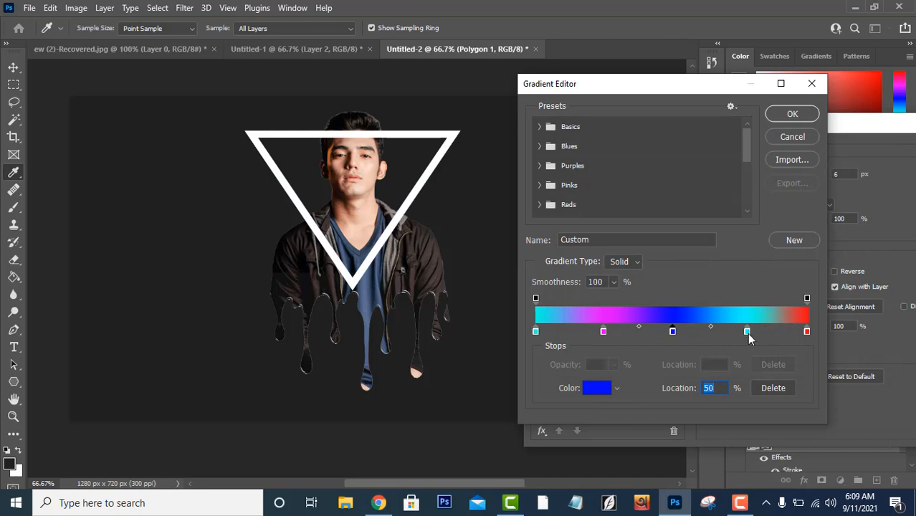
left_click(810, 116)
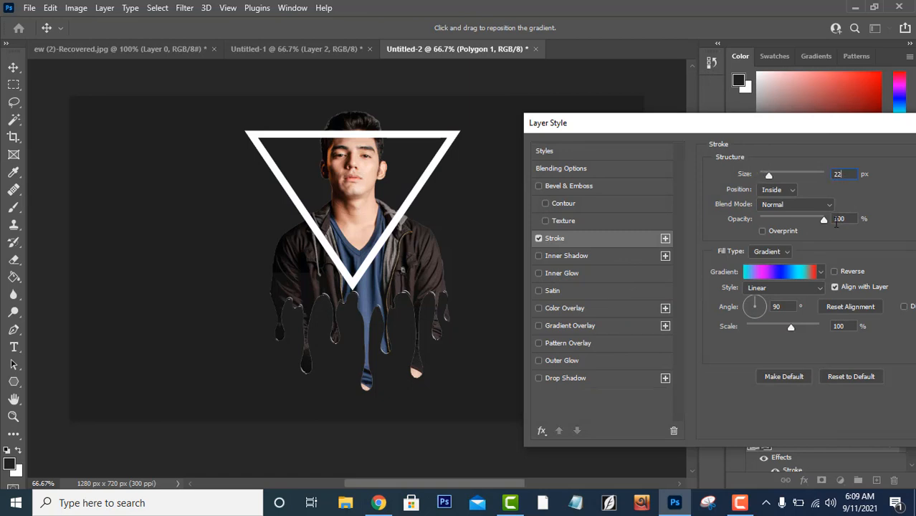
Step: Set the triangle's gradient stroke to 22 px, position it Outside and apply the layer style
left_click(779, 191)
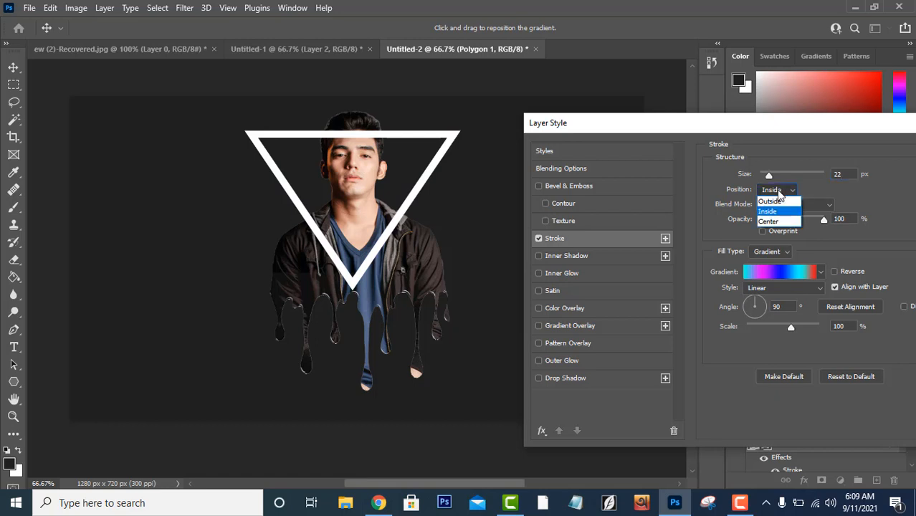
left_click(778, 205)
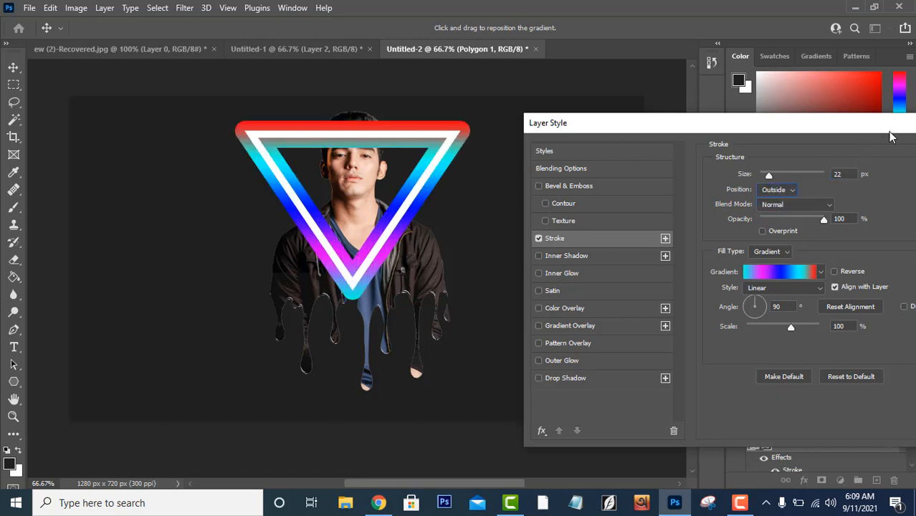
left_click_drag(891, 136, 750, 151)
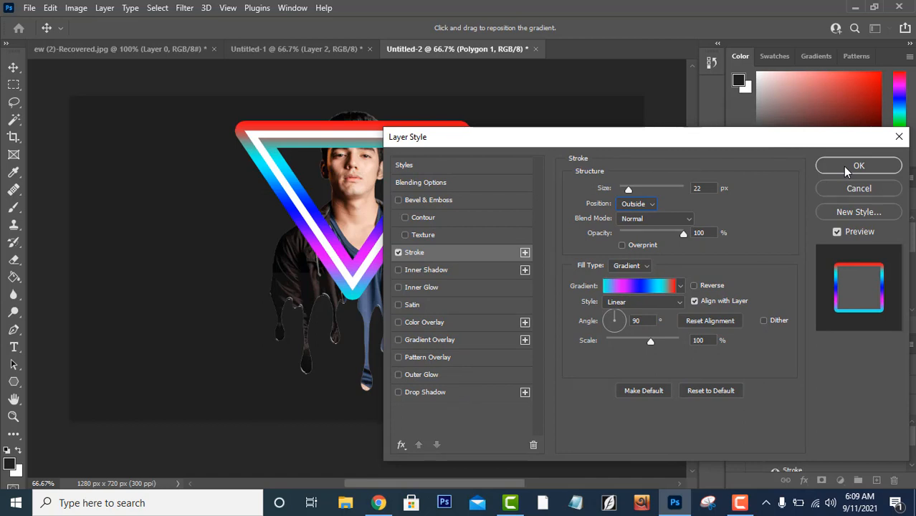
left_click(843, 167)
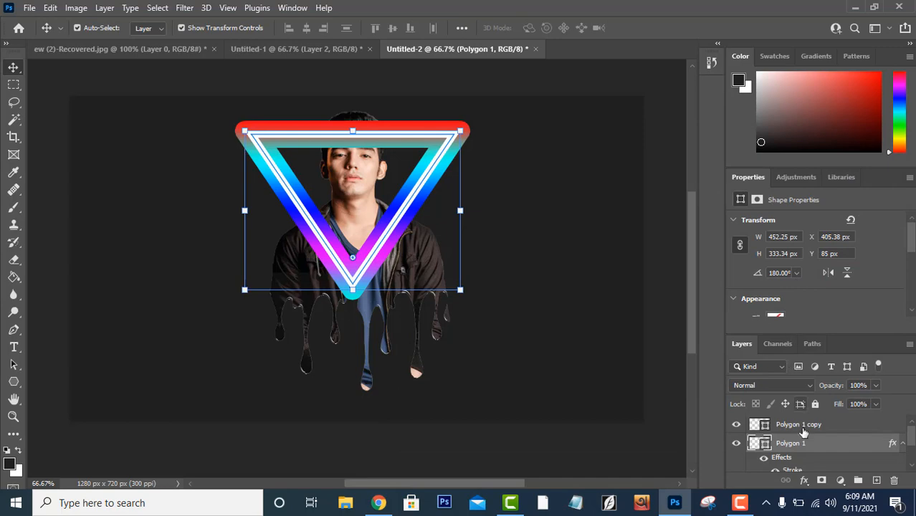
Step: Convert the Polygon 1 layer to a smart object and apply a Gaussian Blur with a 43-pixel radius for a glow
right_click(800, 445)
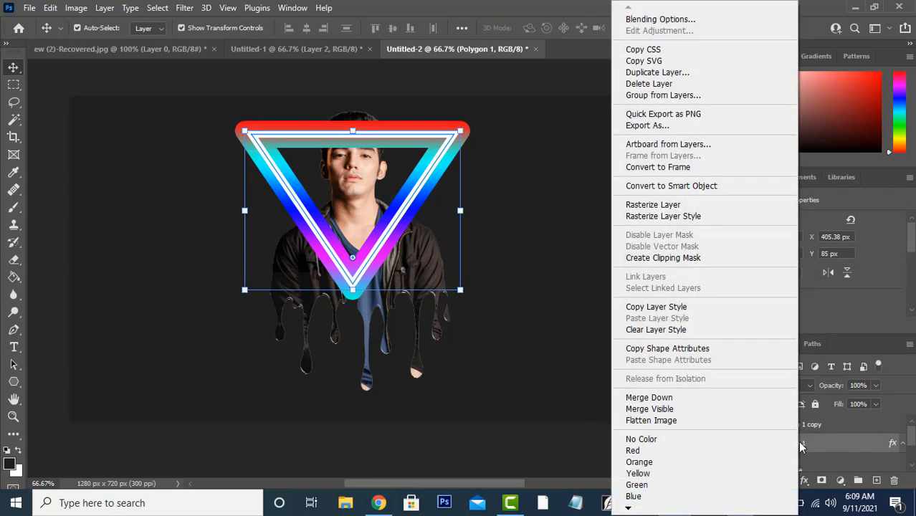
left_click(738, 186)
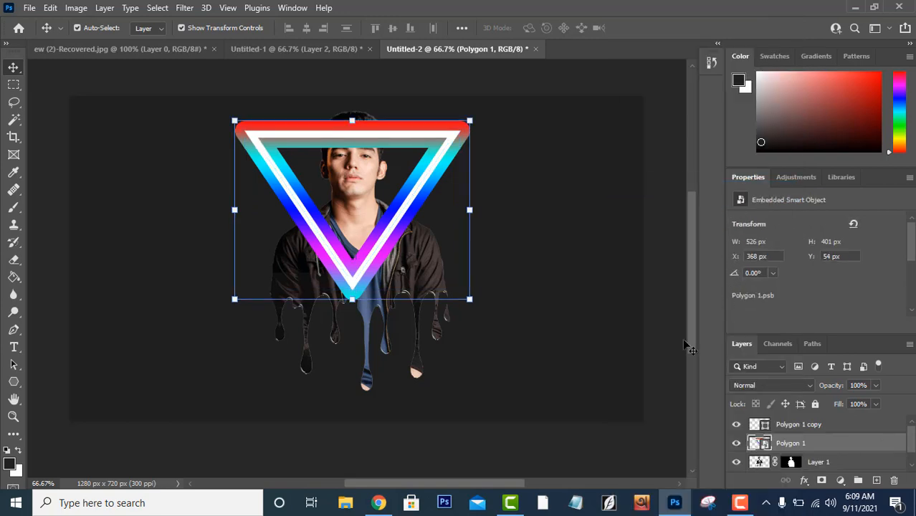
left_click(184, 8)
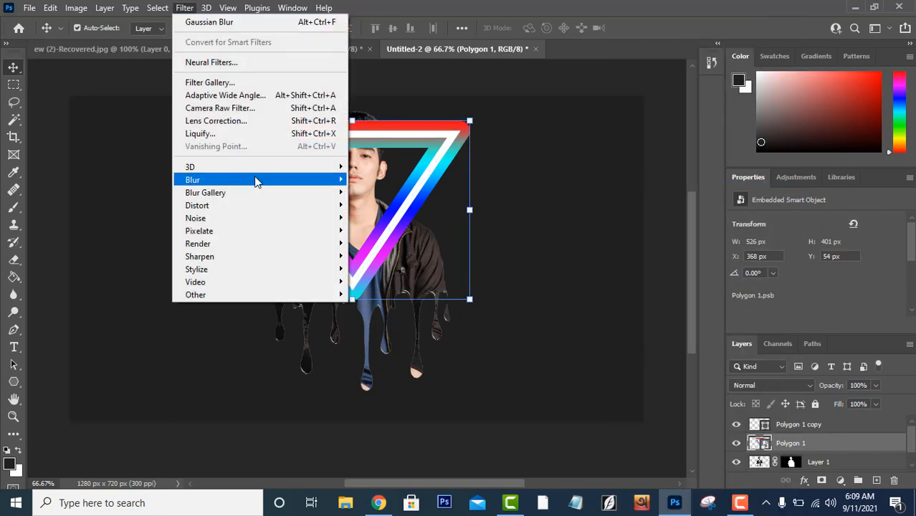
mouse_move(255, 180)
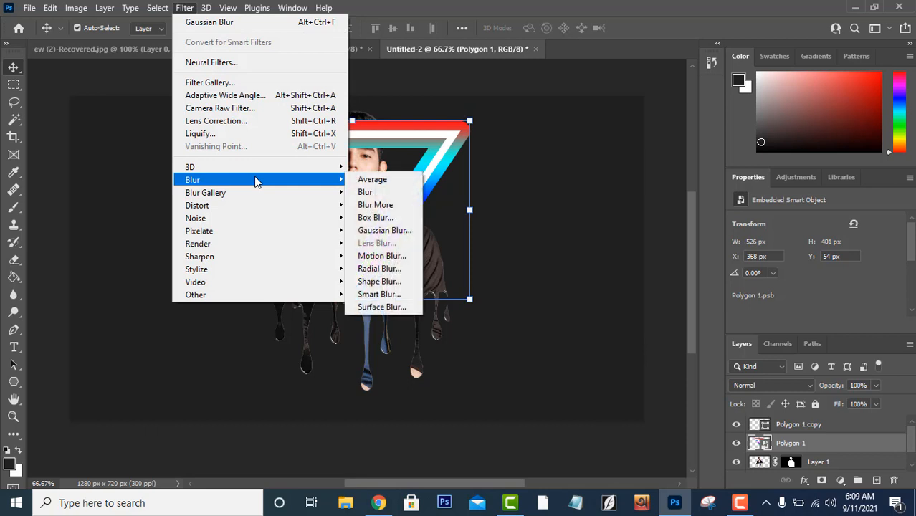
left_click(380, 230)
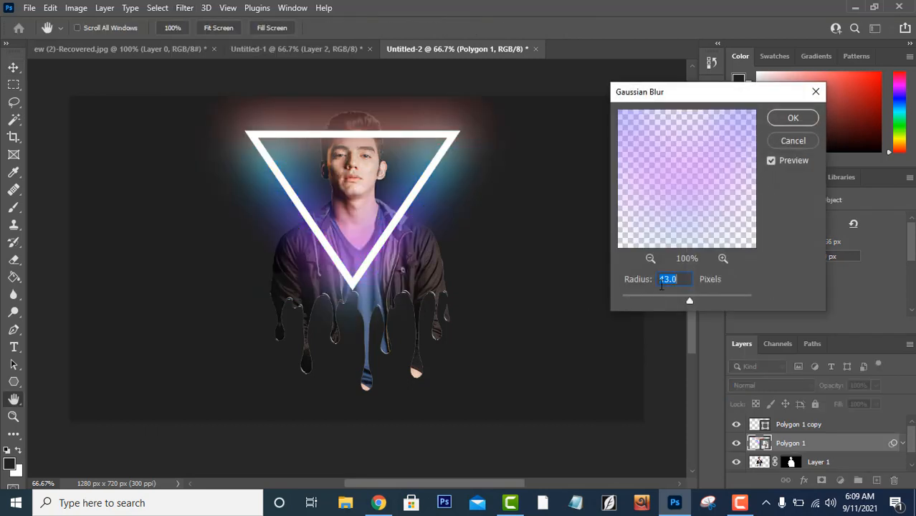
left_click(792, 118)
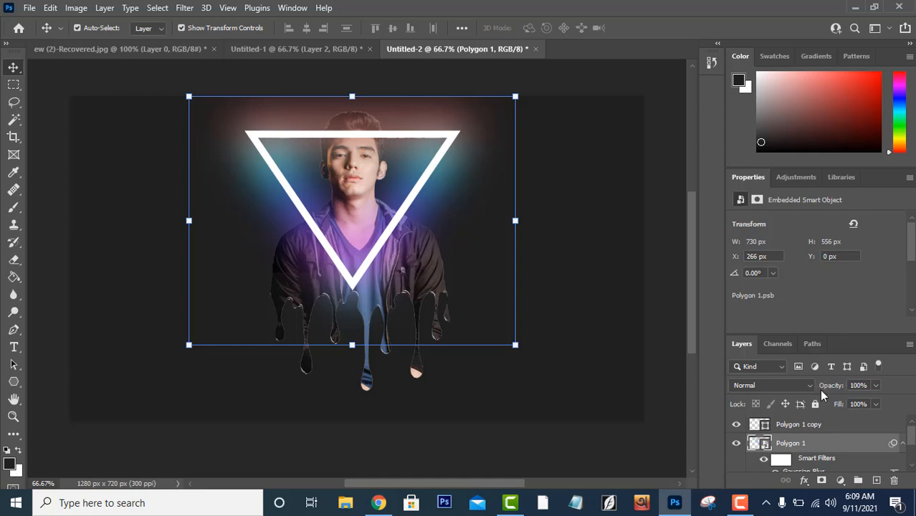
Step: Rasterize Polygon 1 copy and erase the part of its upper edge crossing the man's head with a 60 px Eraser
left_click(831, 429)
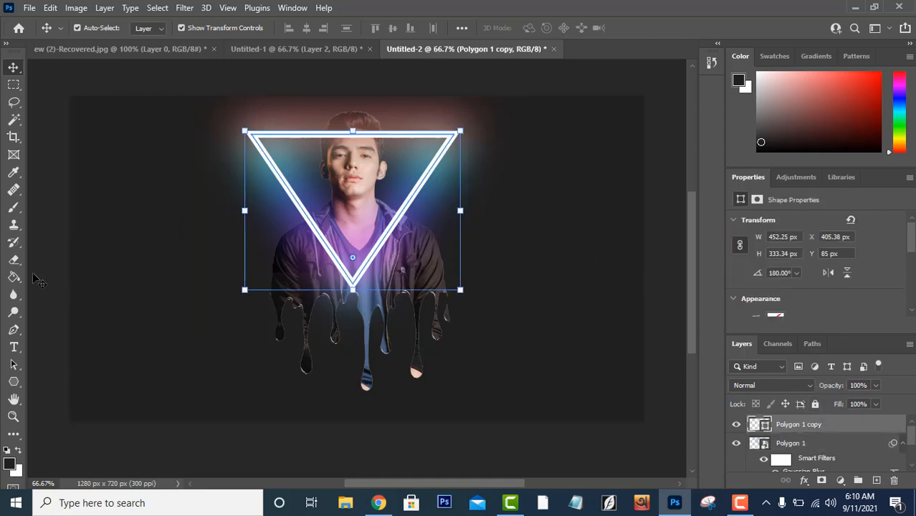
left_click(14, 260)
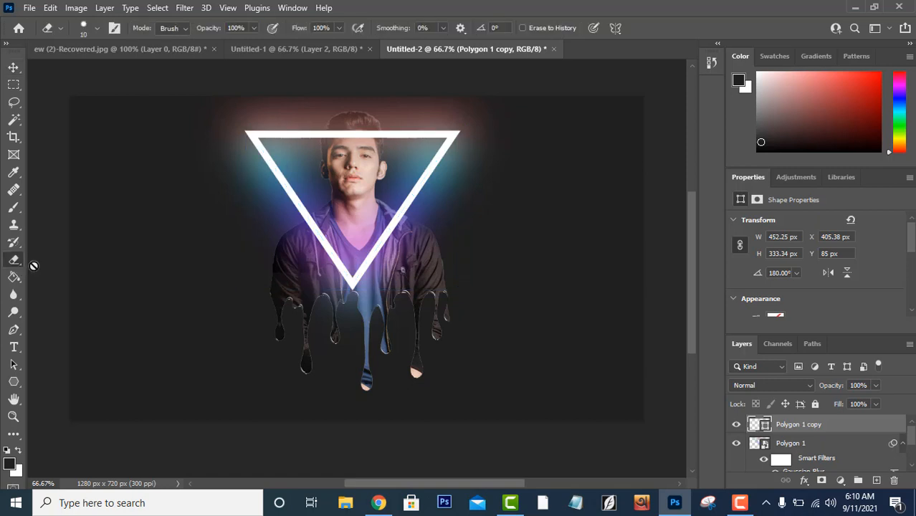
left_click(354, 170)
left_click(403, 194)
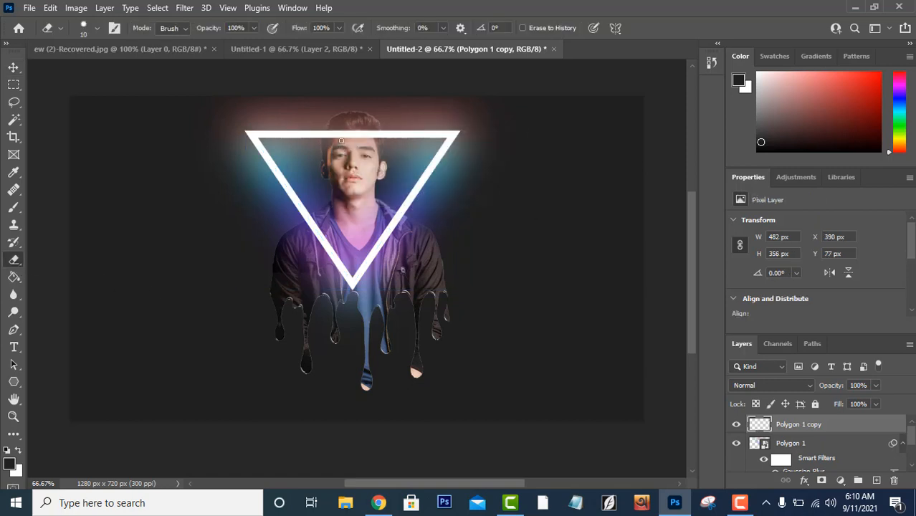
key("bracketright")
key("bracketright")
key("bracketright")
left_click(332, 141)
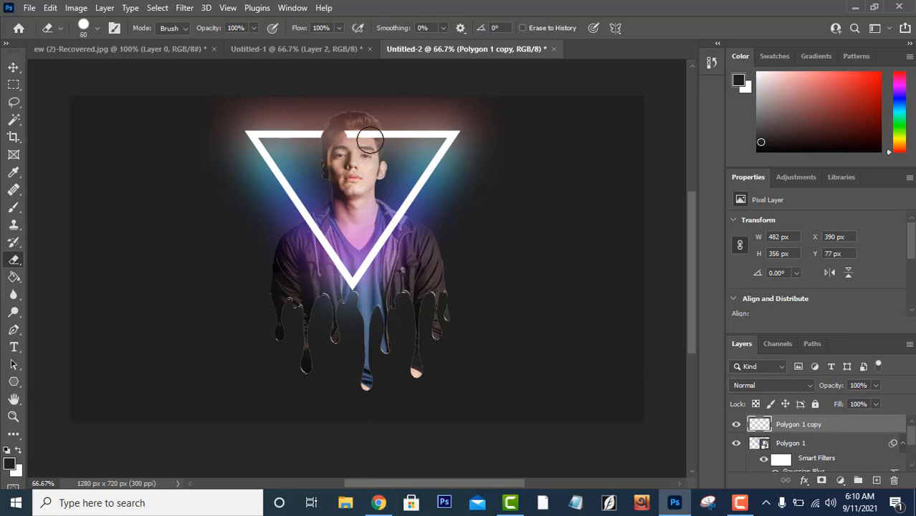
left_click(362, 139)
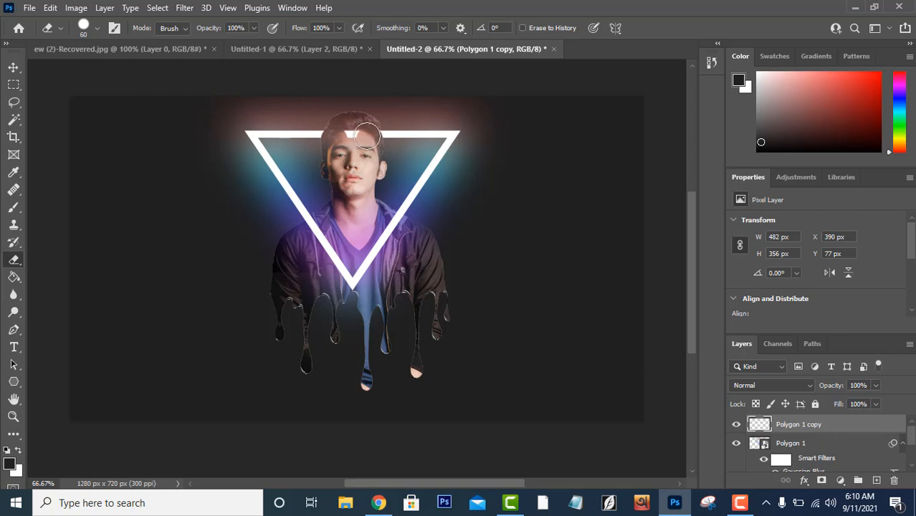
left_click(366, 136)
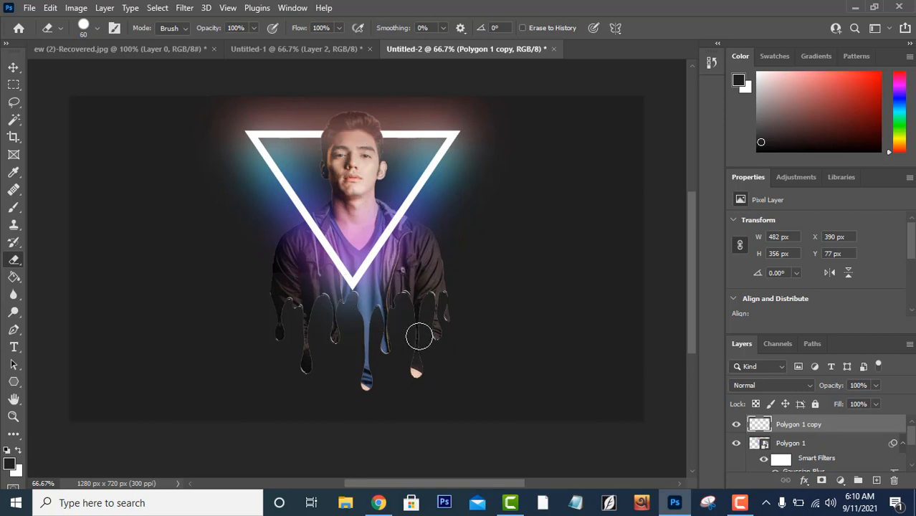
key("ctrl+minus")
key("ctrl+plus")
scroll(787, 428, "down", 2)
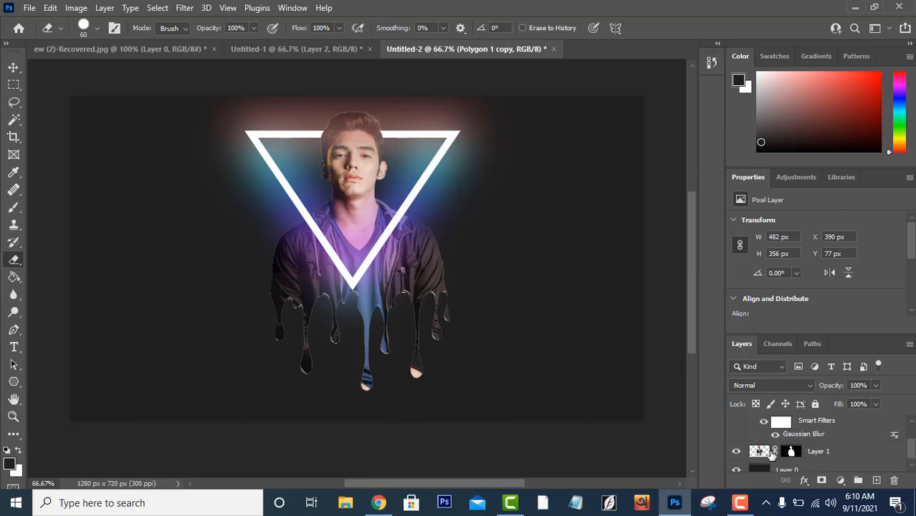
Step: Duplicate the man's Layer 1 within Untitled-2, naming the duplicate Layer 1 copy
left_click(761, 453)
right_click(812, 462)
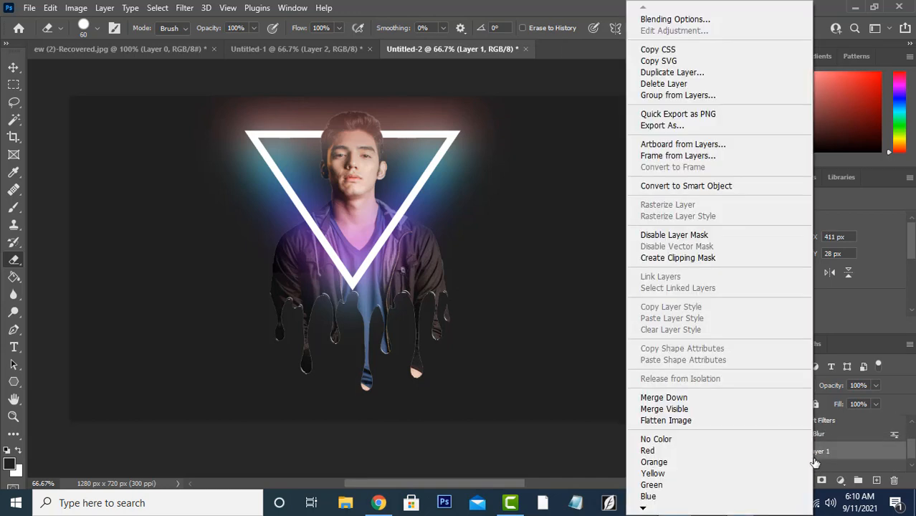
left_click(676, 75)
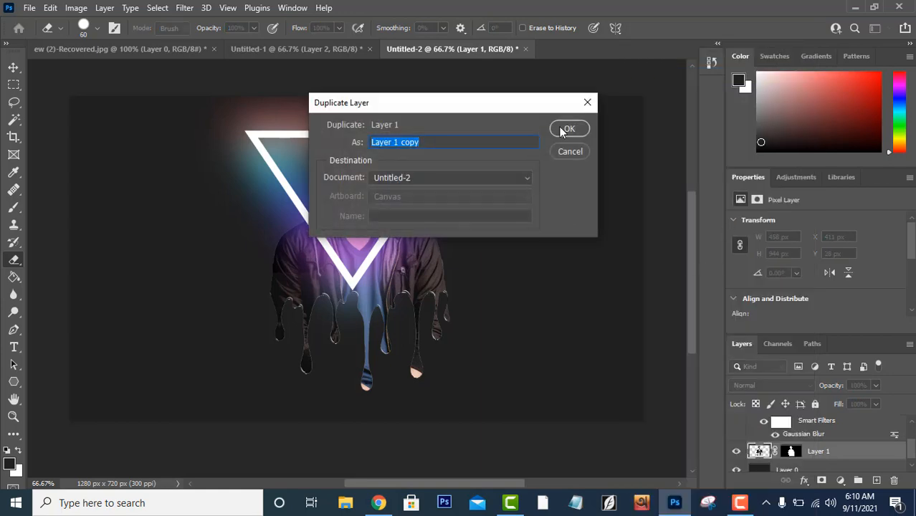
left_click(566, 130)
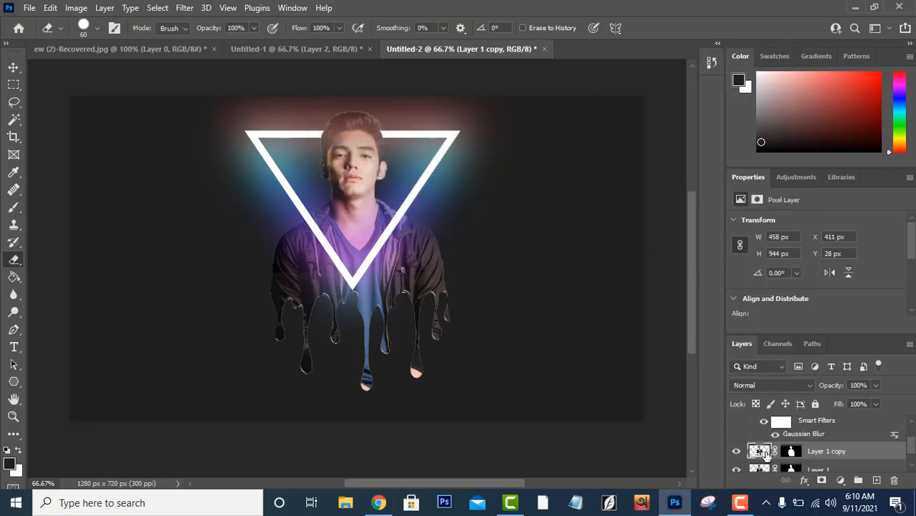
Step: Apply a Pattern Overlay to Layer 1 copy with the yellow Trees pattern, Lighten blend mode, 100% opacity and 100% scale
right_click(761, 453)
left_click(785, 194)
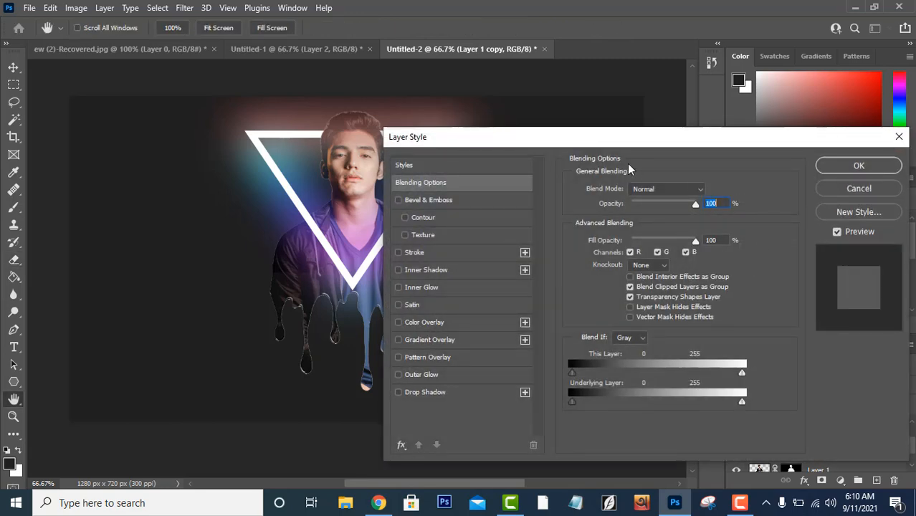
left_click_drag(615, 142, 806, 127)
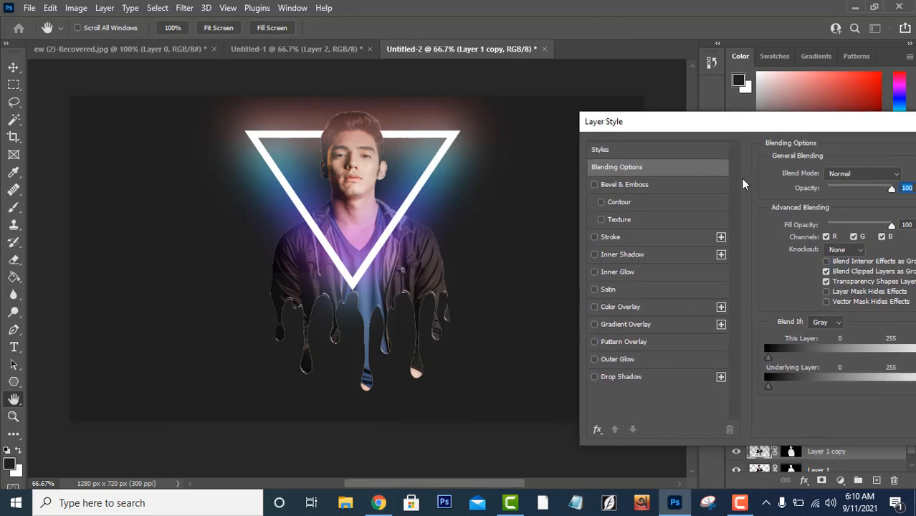
left_click(594, 342)
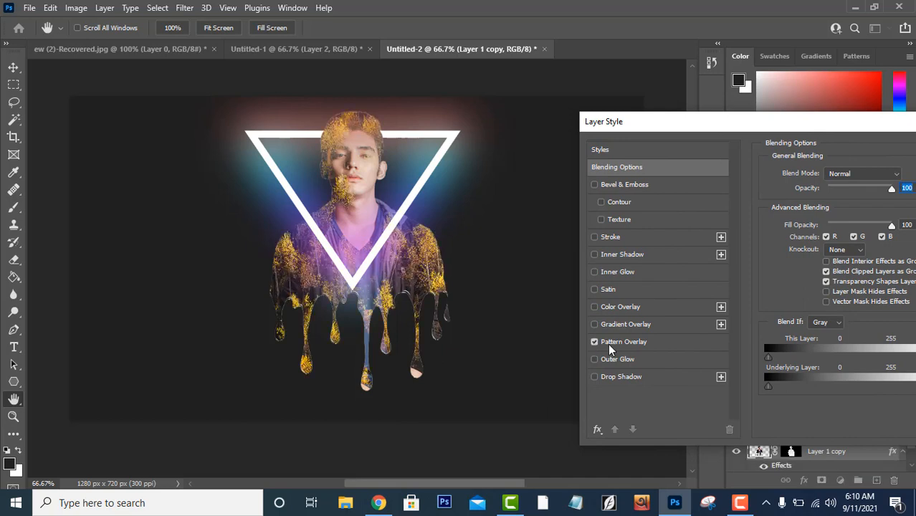
left_click(610, 346)
left_click(858, 222)
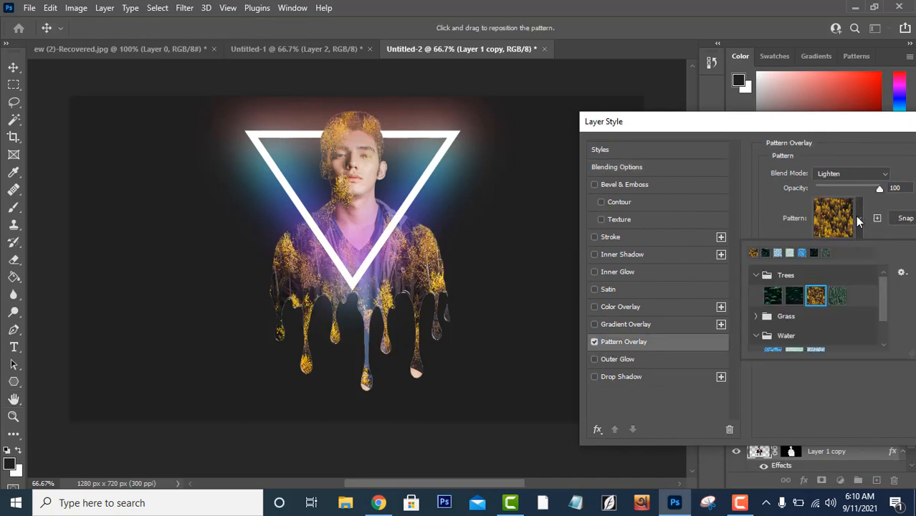
left_click(778, 274)
left_click_drag(883, 126, 713, 150)
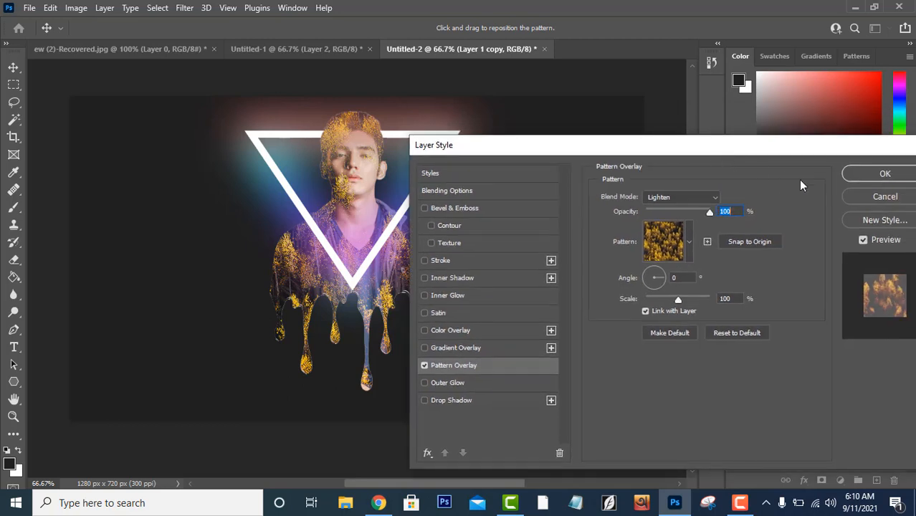
left_click(883, 174)
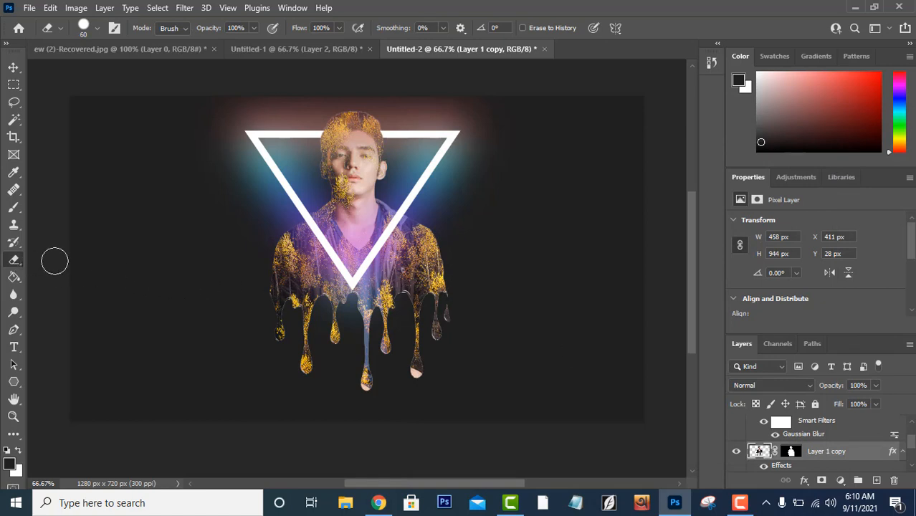
Step: Erase the yellow pattern from the man's hair, face and neck on Layer 1 copy with the 60 px Eraser
left_click_drag(337, 136, 351, 152)
mouse_move(353, 201)
left_mouse_down()
mouse_move(334, 168)
mouse_move(349, 122)
mouse_move(396, 141)
mouse_move(372, 174)
mouse_move(365, 138)
mouse_move(350, 187)
mouse_move(336, 191)
mouse_move(335, 159)
mouse_move(358, 149)
left_mouse_up()
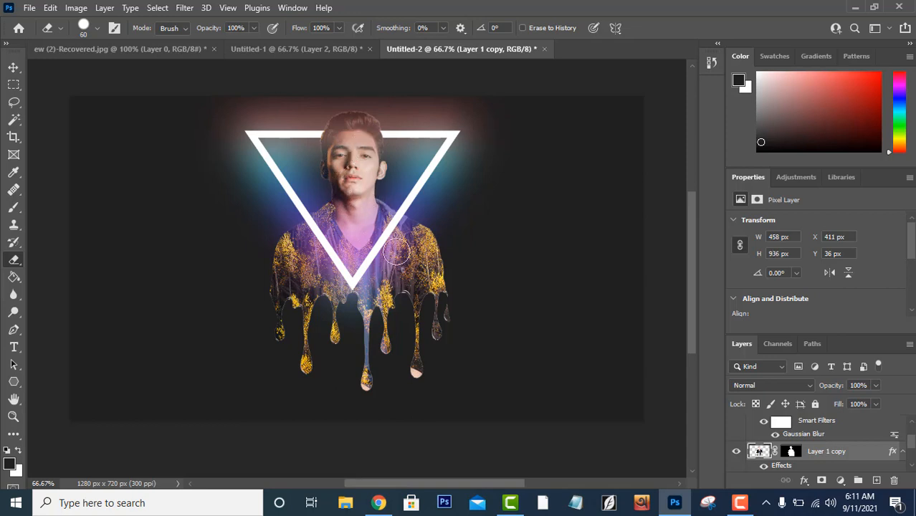
scroll(853, 425, "up", 2)
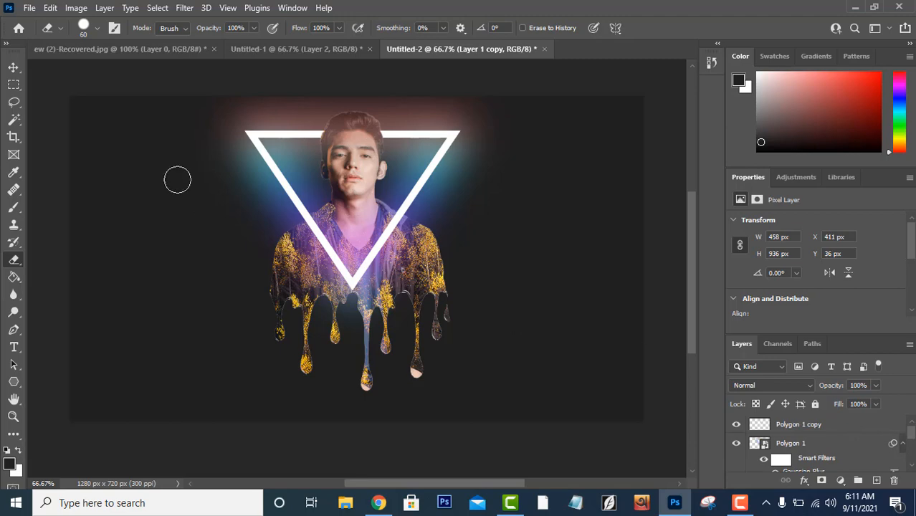
Step: Open the image Ink-Paint-Splatter-Splash-296412 from the Downloads folder
left_click(29, 8)
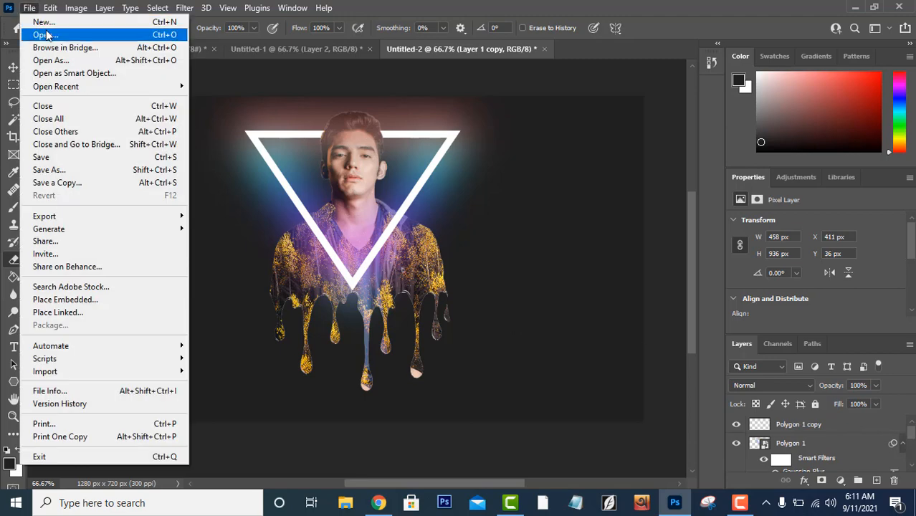
left_click(44, 34)
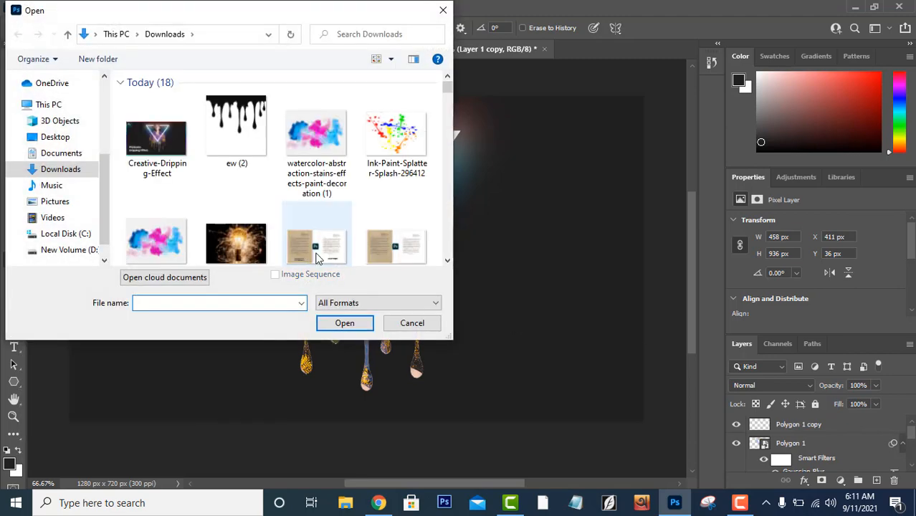
left_click(373, 163)
left_click(347, 326)
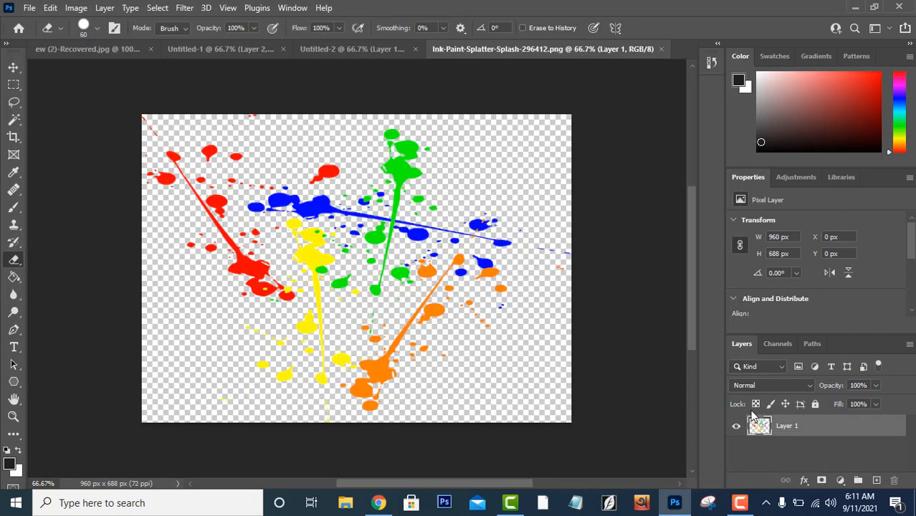
Step: Bring the paint splatter layer into the Untitled-2 document with the Move tool, placing it over the portrait
left_click(13, 66)
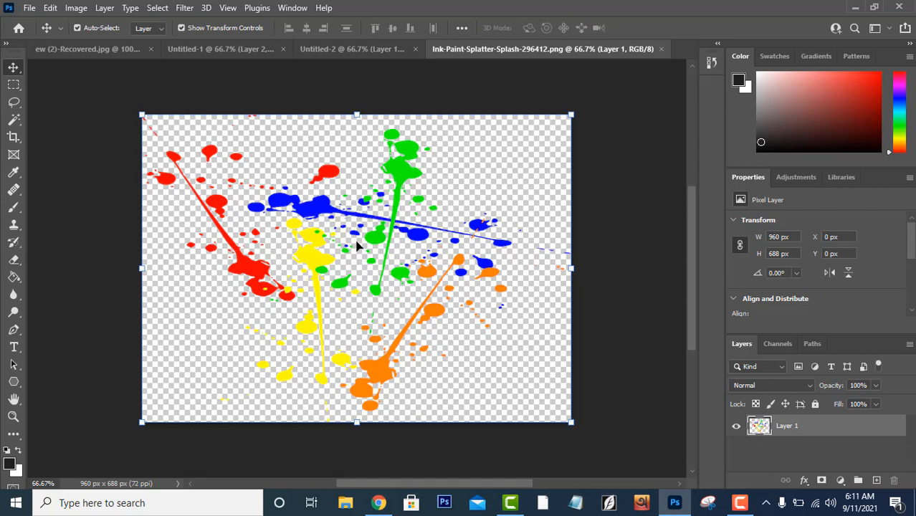
left_click_drag(370, 246, 379, 207)
left_click_drag(380, 219, 390, 222)
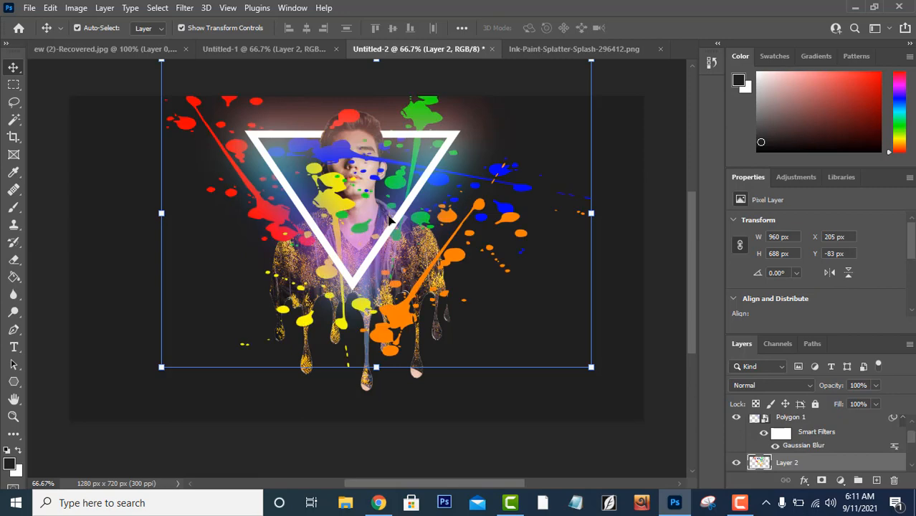
Step: Scale the paint splatter to about 60%, position it over the triangle and the man's head, and apply the transform
left_click_drag(532, 220, 503, 310)
mouse_move(561, 151)
left_mouse_down()
mouse_move(450, 204)
mouse_move(394, 279)
mouse_move(390, 273)
left_mouse_up()
mouse_move(349, 356)
left_mouse_down()
mouse_move(406, 240)
mouse_move(440, 137)
mouse_move(447, 154)
left_mouse_up()
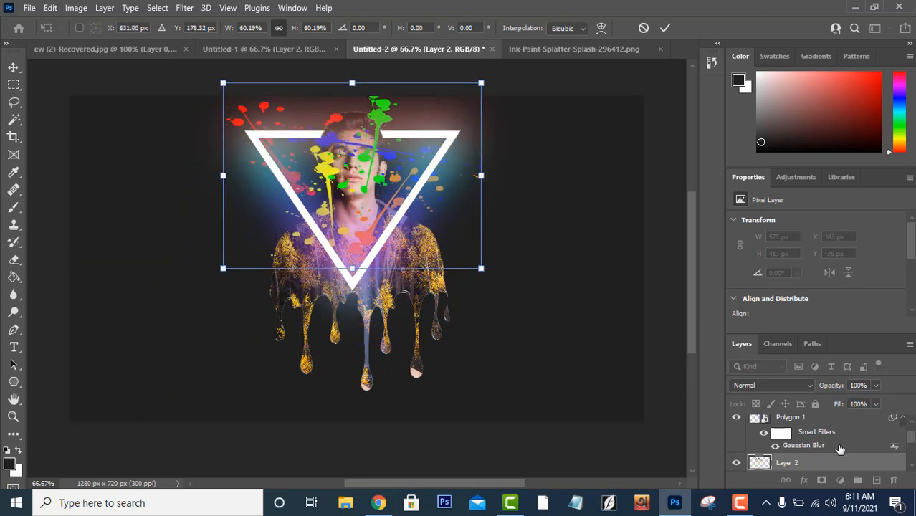
scroll(831, 437, "down", 3)
scroll(827, 434, "up", 1)
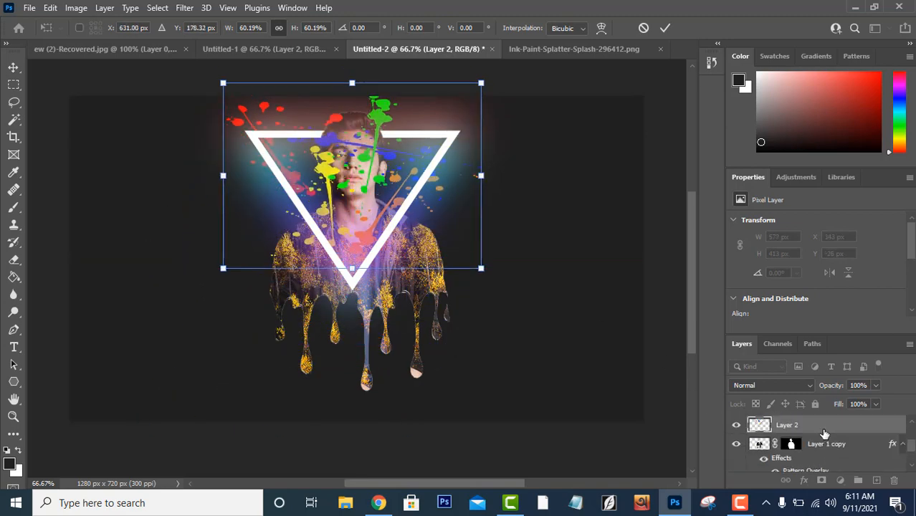
key("Return")
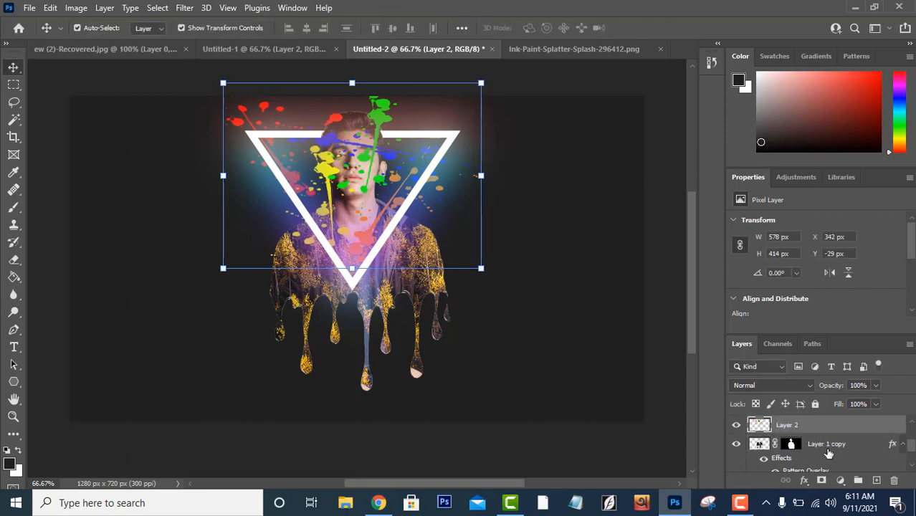
Step: Move the splatter's Layer 2 below Layer 1, directly above the Layer 0 background
scroll(818, 433, "down", 3)
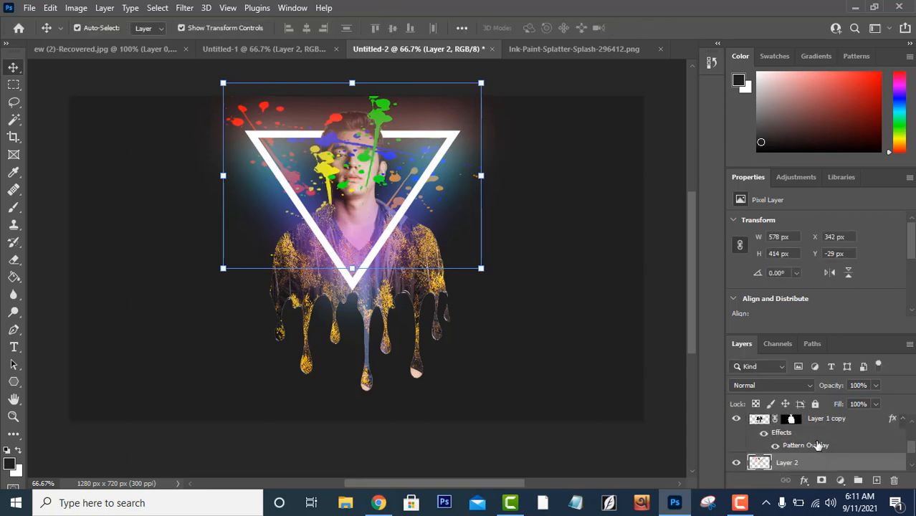
left_click_drag(819, 425, 808, 452)
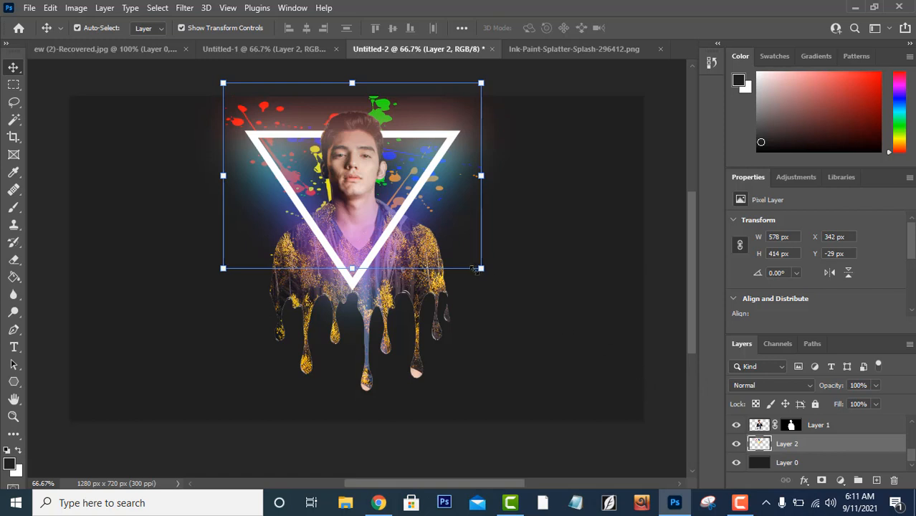
Step: Enlarge the splatter to about 117%, rotate it about -32.6°, shift it up behind the man's head and apply the transform
left_click_drag(480, 269, 524, 298)
scroll(452, 312, "up", 2)
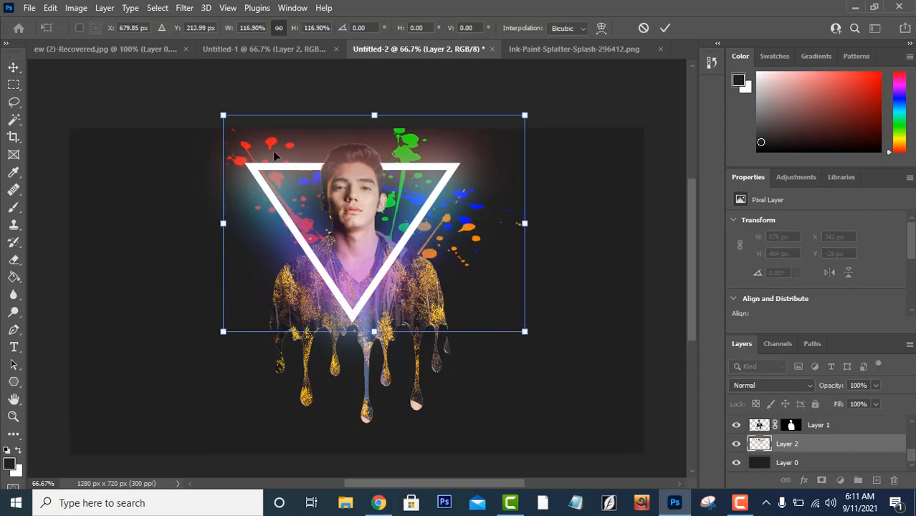
left_click_drag(226, 117, 200, 109)
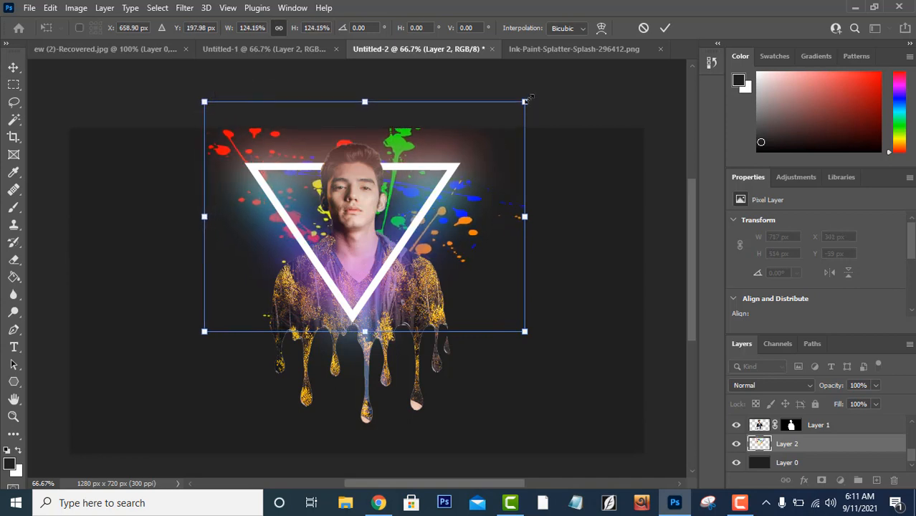
left_click_drag(530, 98, 423, 85)
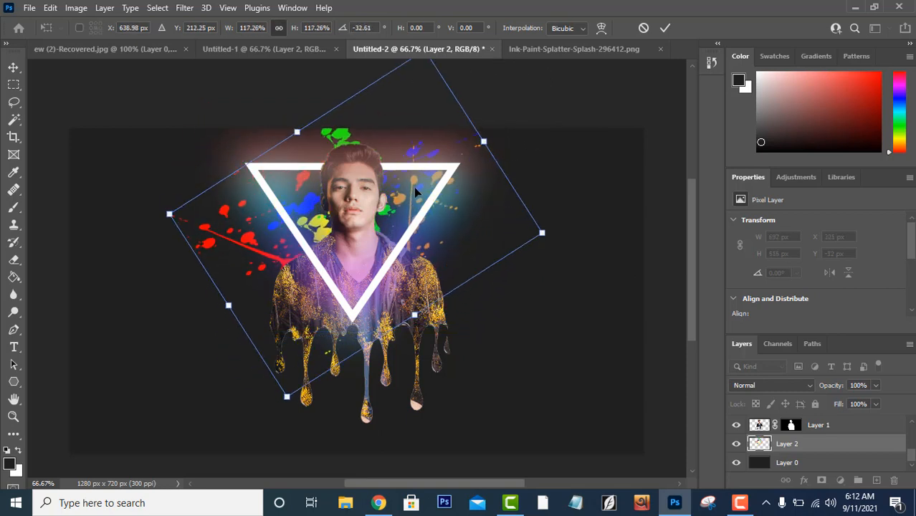
left_click_drag(413, 176, 409, 165)
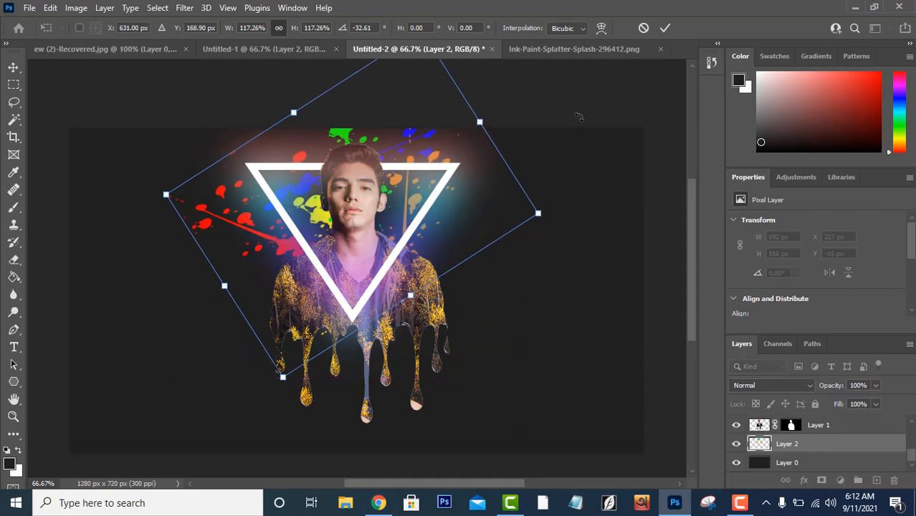
left_click(665, 27)
left_click(649, 114)
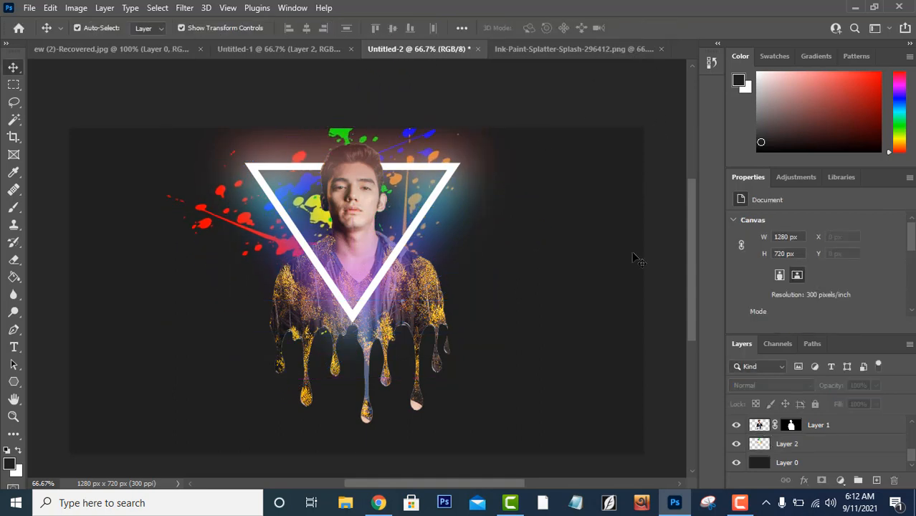